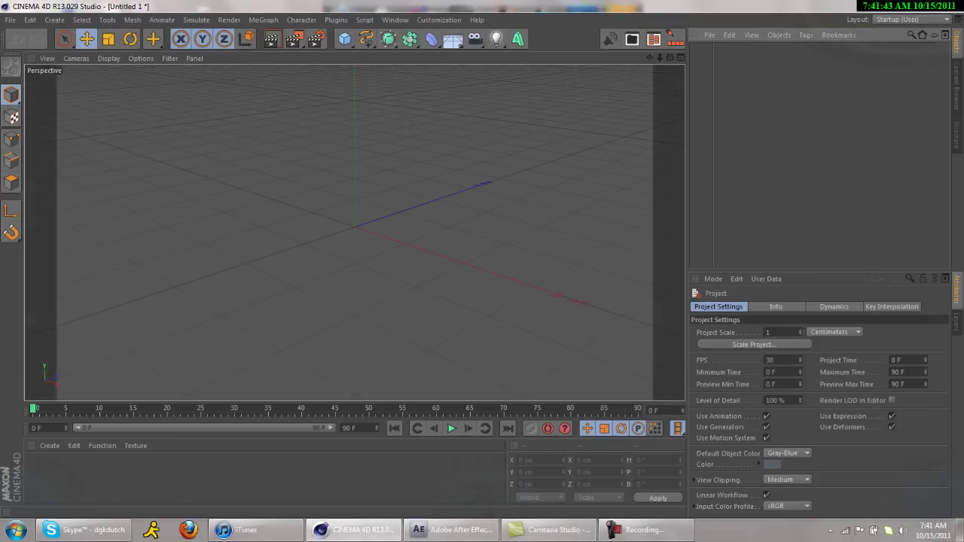
# - Browse the MoGraph and NURBS generator menus
pyautogui.click(263, 20)
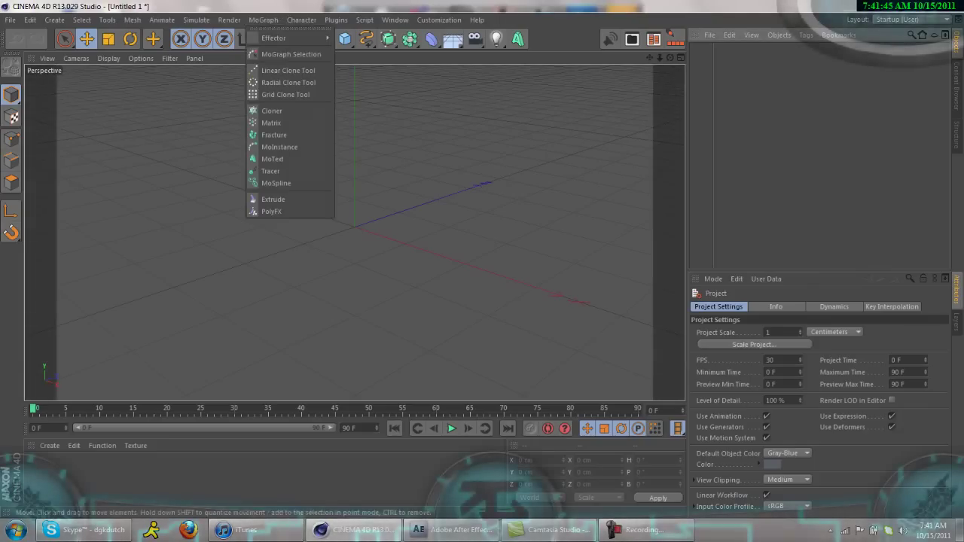
pyautogui.click(263, 20)
pyautogui.moveTo(388, 39); pyautogui.dragTo(441, 99)
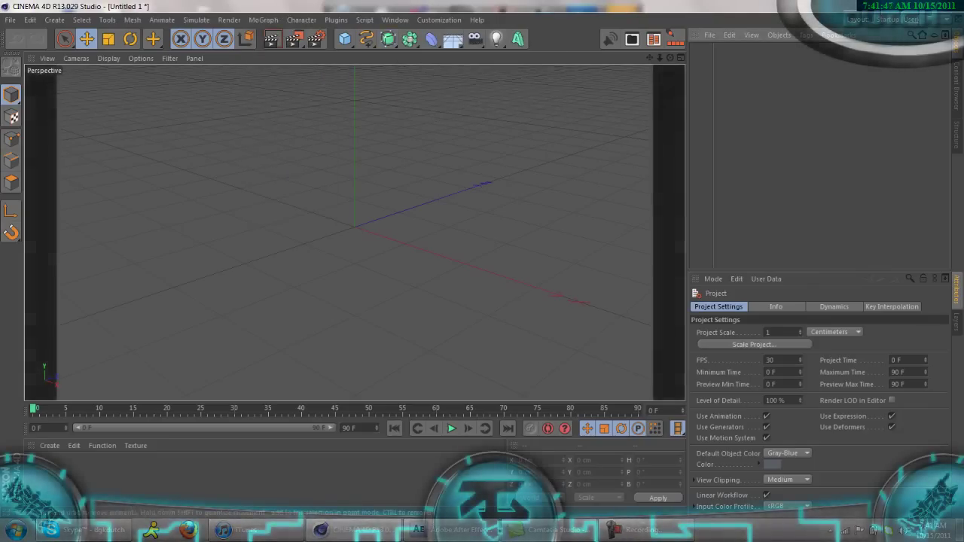
pyautogui.moveTo(388, 39); pyautogui.dragTo(526, 99)
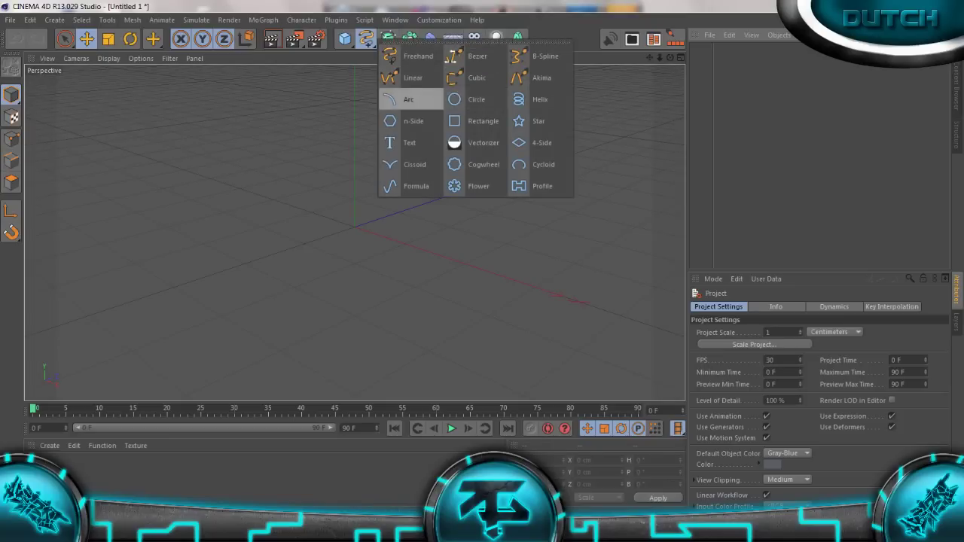
# - Add a Circle spline of radius 72 cm plus copies at 161 cm and 120 cm
pyautogui.moveTo(366, 38); pyautogui.dragTo(408, 97)
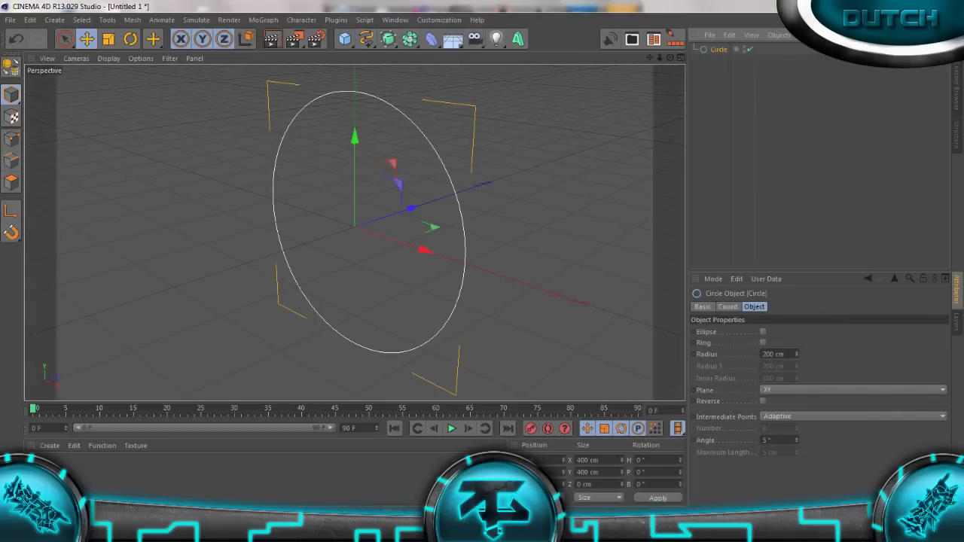
pyautogui.moveTo(796, 354); pyautogui.dragTo(796, 335)
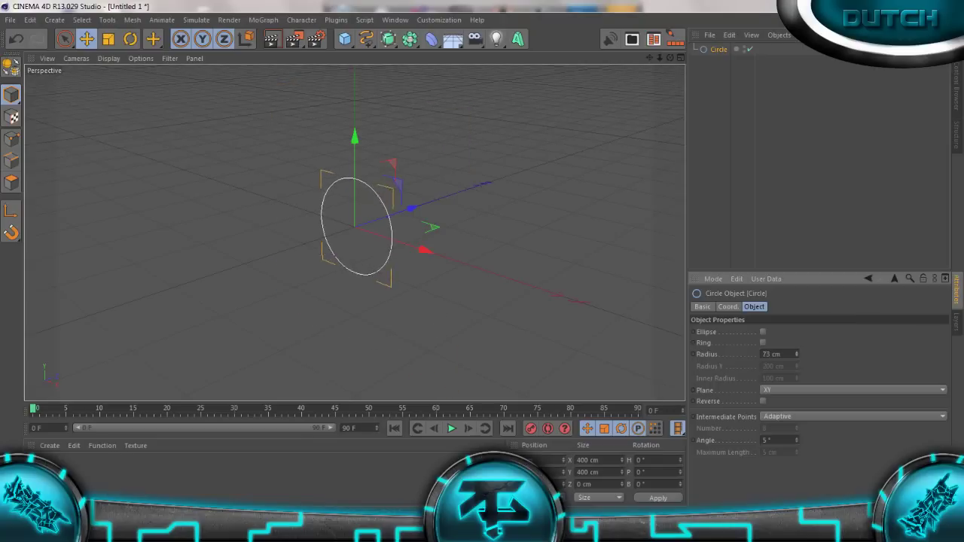
pyautogui.hotkey('ctrl', 'c')
pyautogui.hotkey('ctrl', 'v')
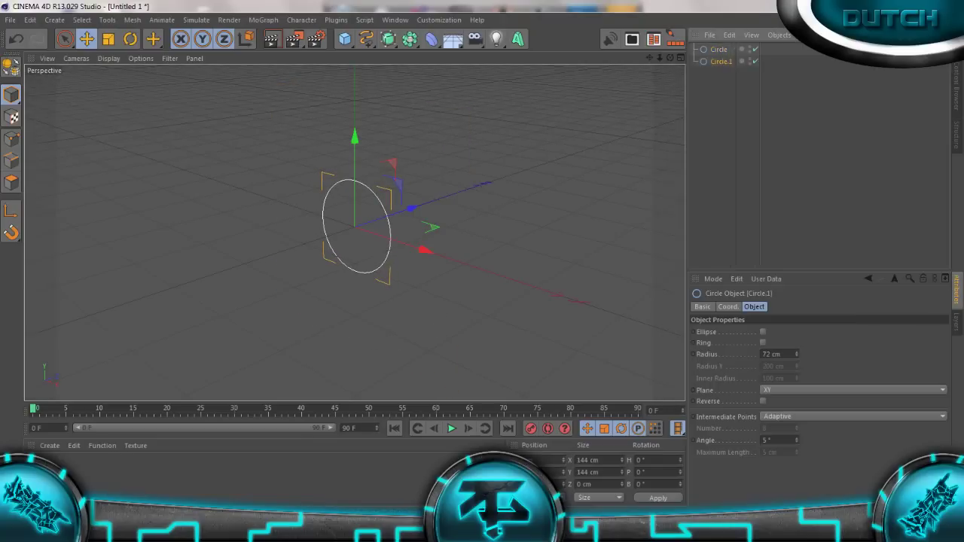
pyautogui.moveTo(796, 354); pyautogui.dragTo(796, 331)
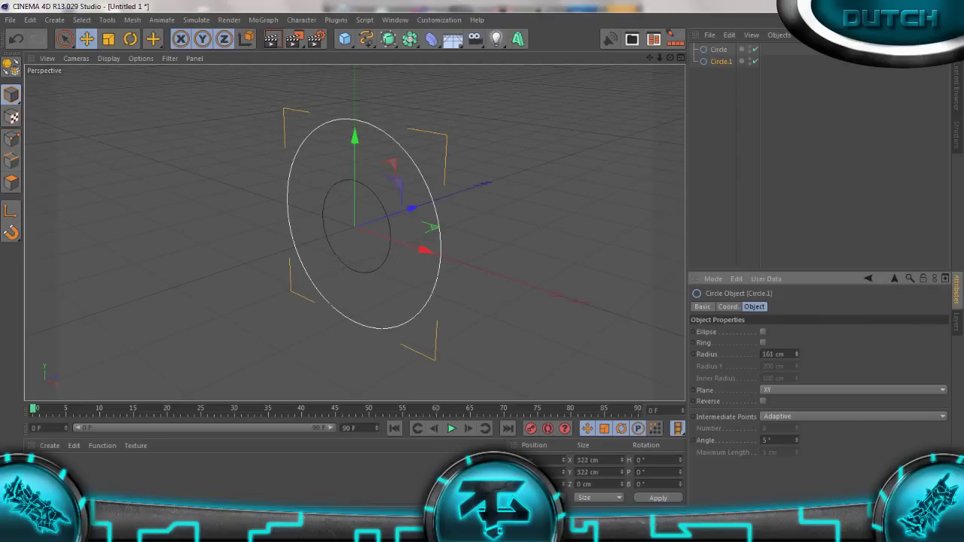
pyautogui.hotkey('ctrl', 'c')
pyautogui.hotkey('ctrl', 'v')
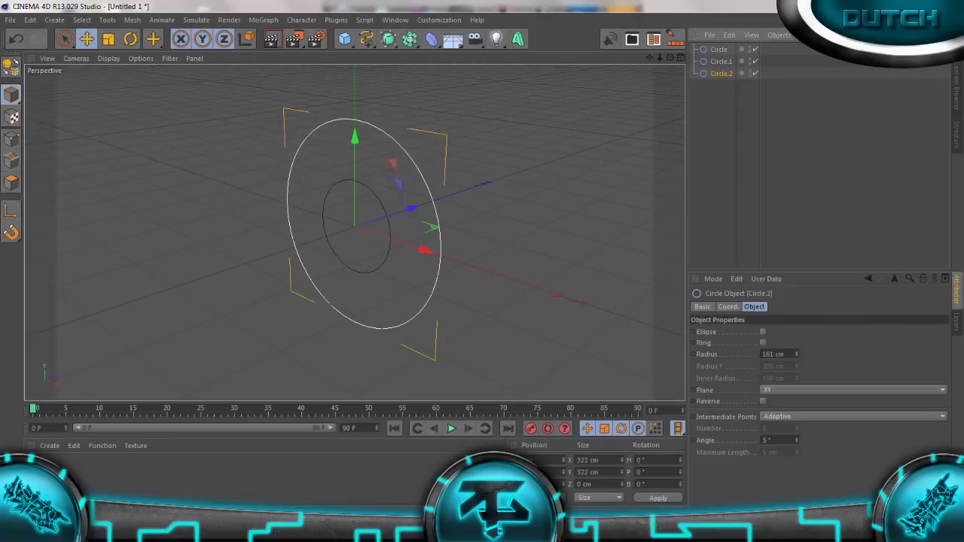
pyautogui.moveTo(796, 354); pyautogui.dragTo(796, 369)
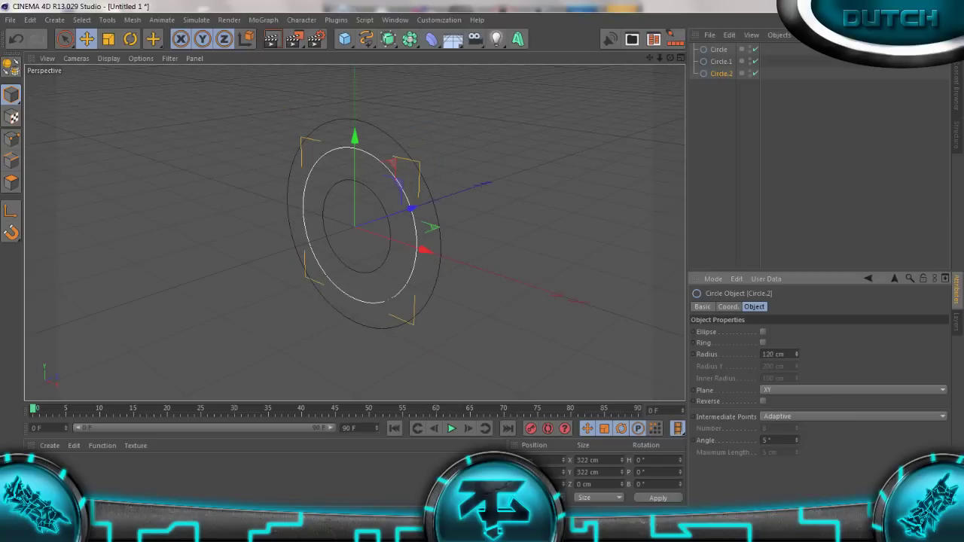
# - Spread the 120 cm and 161 cm circles apart along the Z depth axis
pyautogui.moveTo(410, 209); pyautogui.dragTo(485, 184)
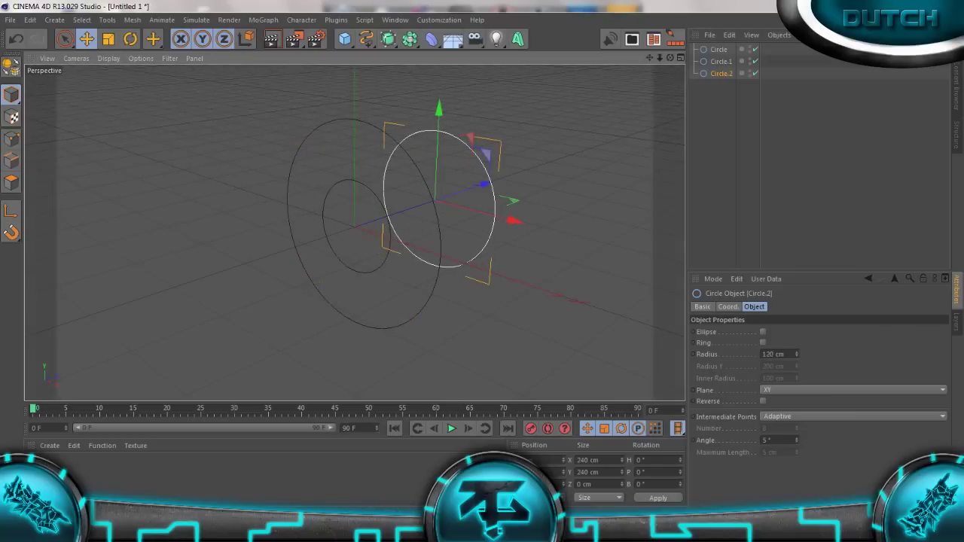
pyautogui.click(719, 49)
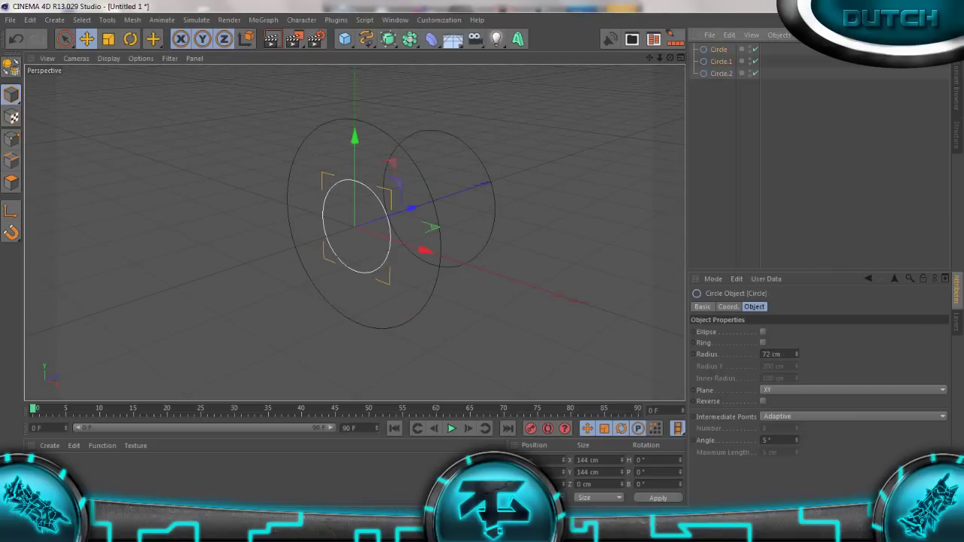
pyautogui.click(720, 61)
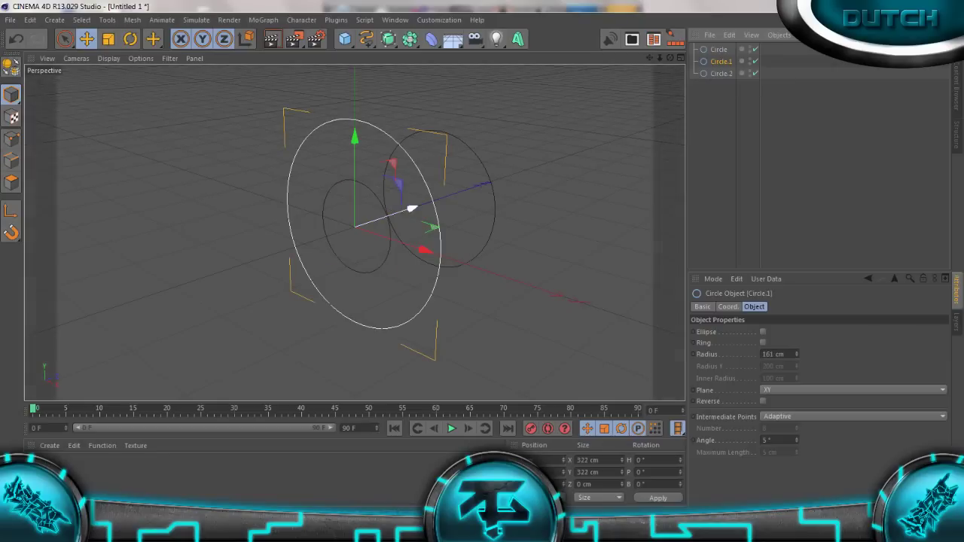
pyautogui.moveTo(410, 208); pyautogui.dragTo(309, 243)
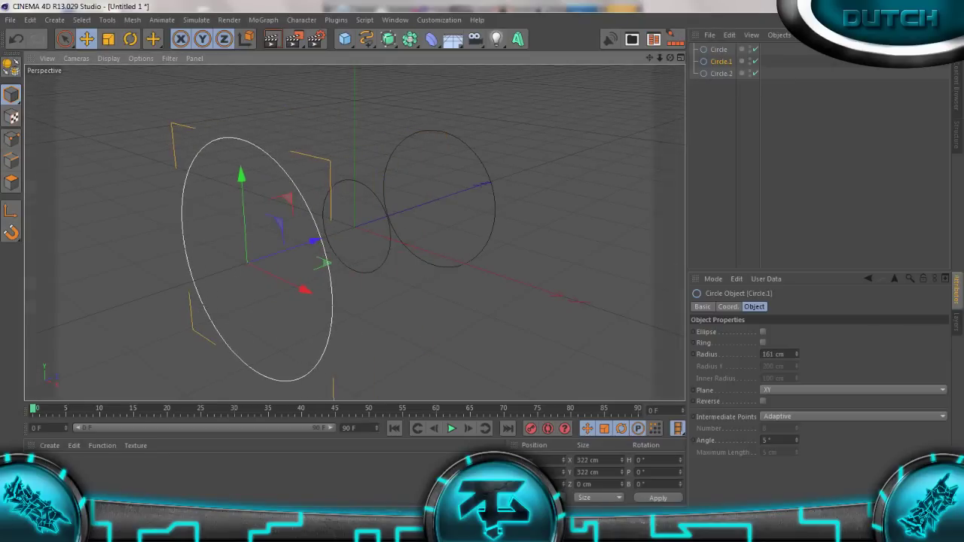
pyautogui.keyDown('alt'); pyautogui.moveTo(309, 243); pyautogui.dragTo(362, 226); pyautogui.keyUp('alt')
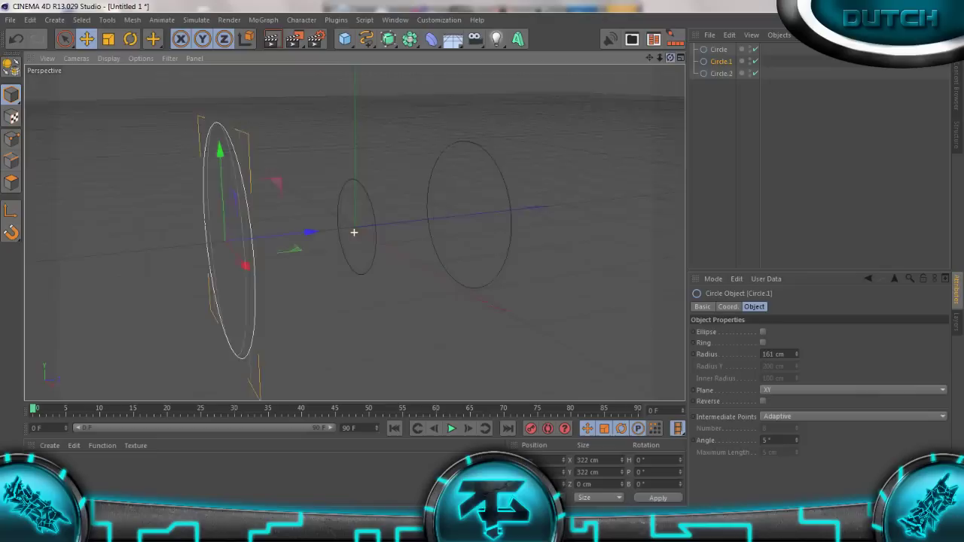
# - Add an Extrude NURBS, discarding an accidentally added HyperNURBS
pyautogui.click(388, 39)
pyautogui.click(441, 56)
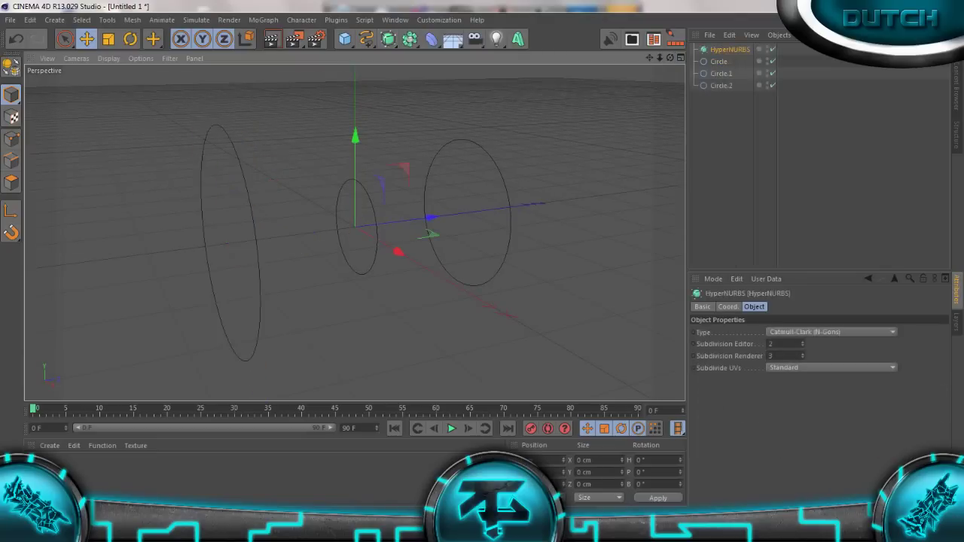
pyautogui.hotkey('ctrl', 'z')
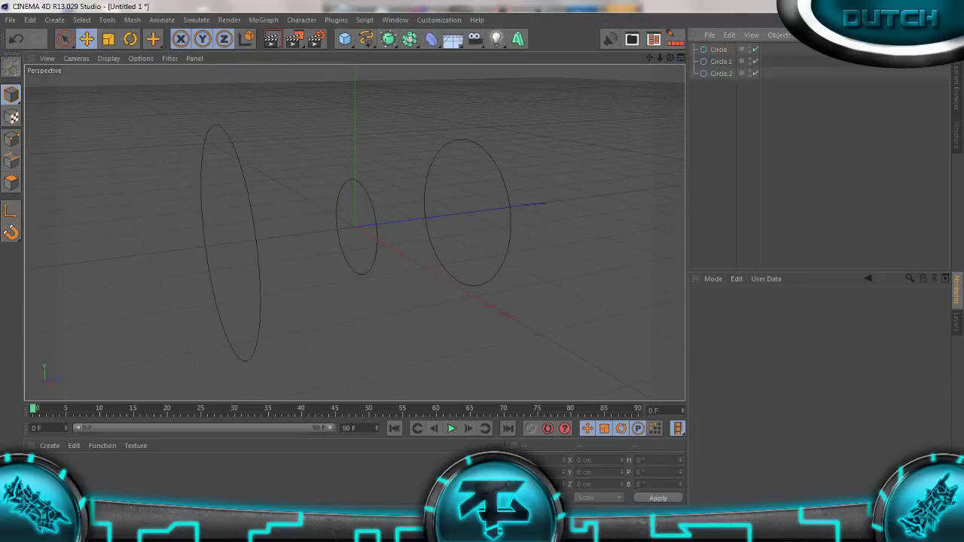
pyautogui.click(387, 38)
pyautogui.click(494, 54)
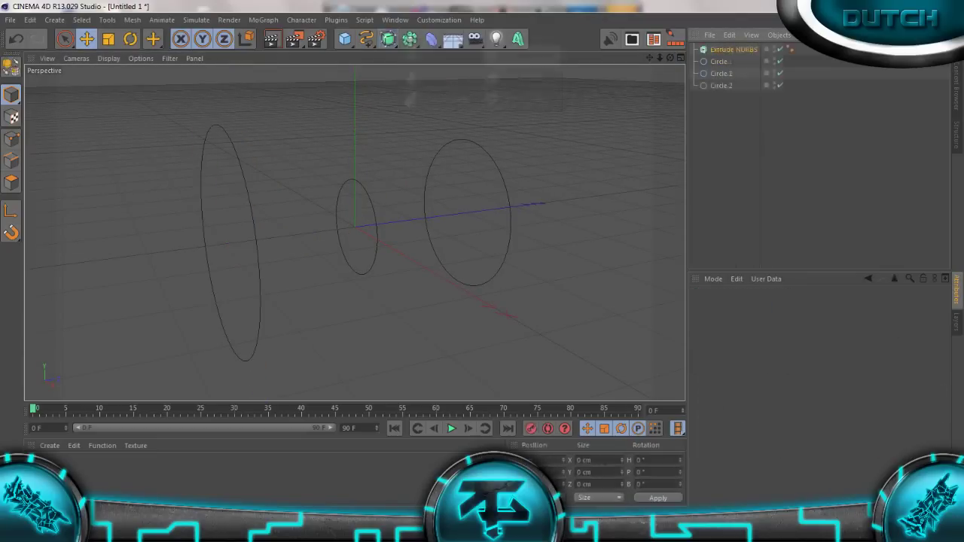
# - Nest Circle, Circle.1 and Circle.2 under the Extrude NURBS and set the depth to 56 cm
pyautogui.click(718, 61)
pyautogui.keyDown('shift'); pyautogui.click(720, 85); pyautogui.keyUp('shift')
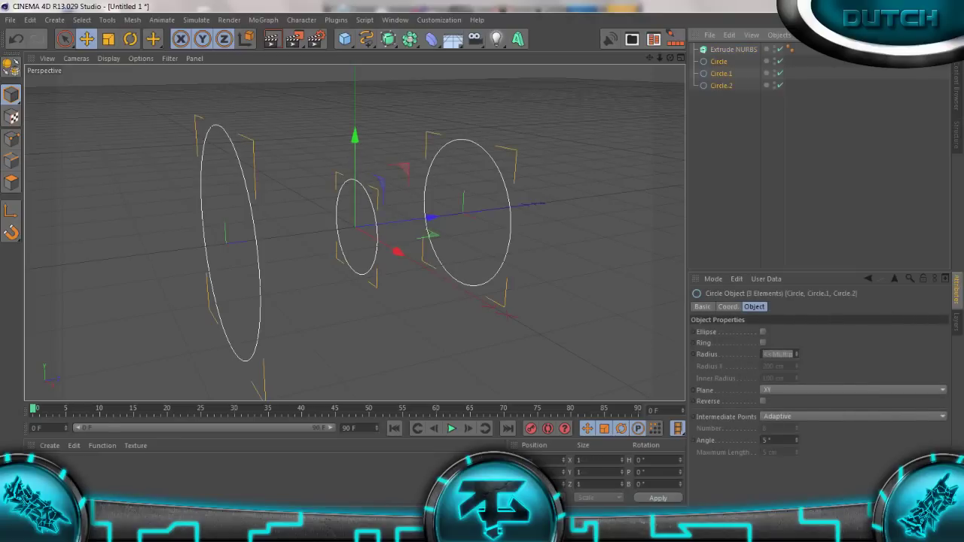
pyautogui.moveTo(721, 73); pyautogui.dragTo(731, 49)
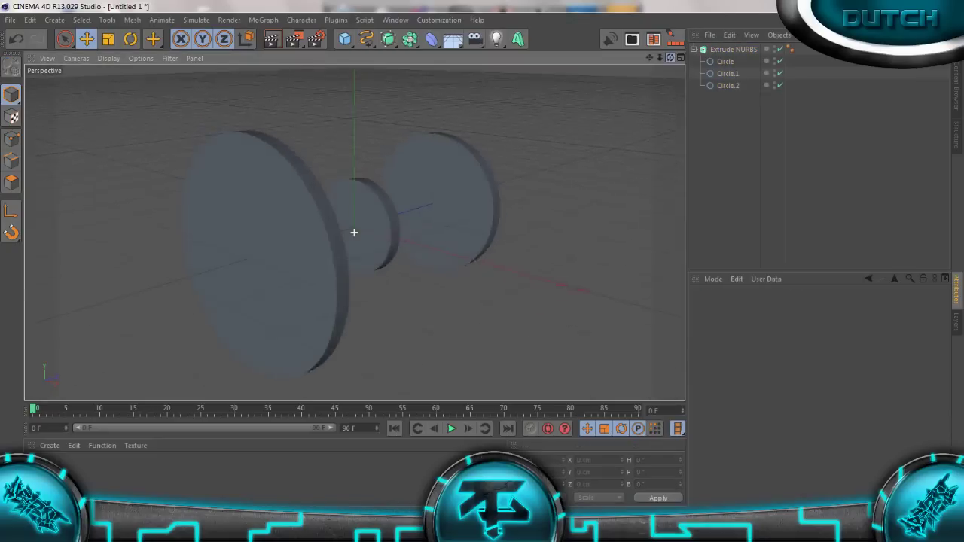
pyautogui.keyDown('alt'); pyautogui.moveTo(354, 232); pyautogui.dragTo(354, 232); pyautogui.keyUp('alt')
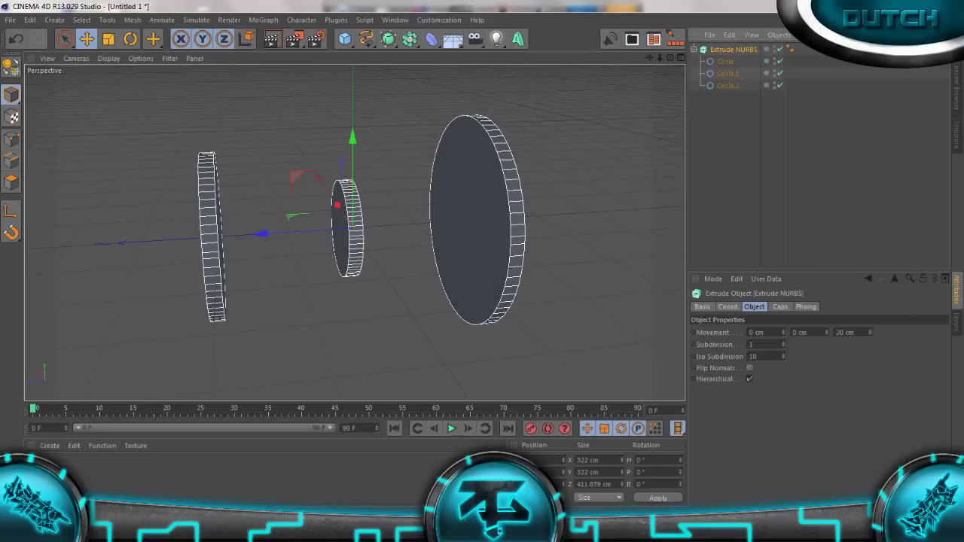
pyautogui.moveTo(870, 332); pyautogui.dragTo(870, 332)
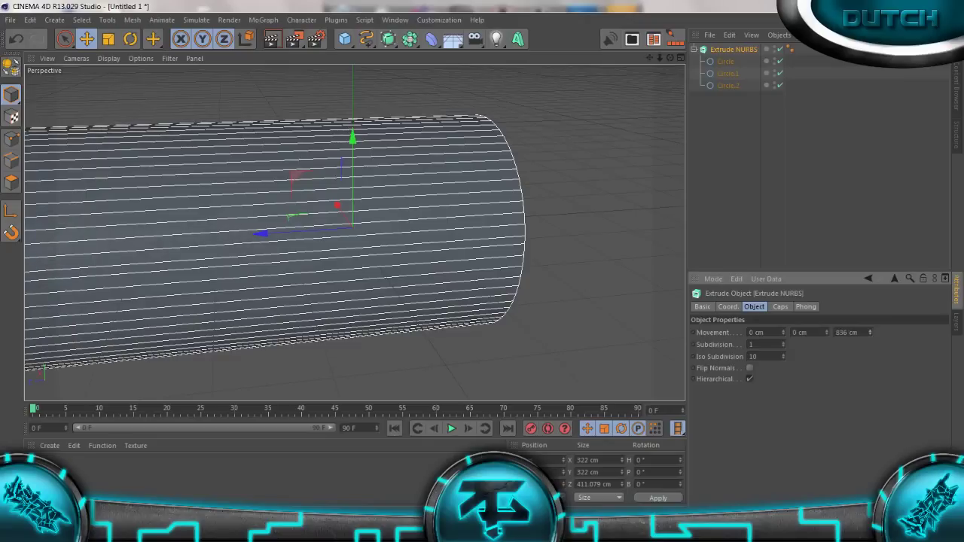
pyautogui.moveTo(869, 332); pyautogui.dragTo(870, 332)
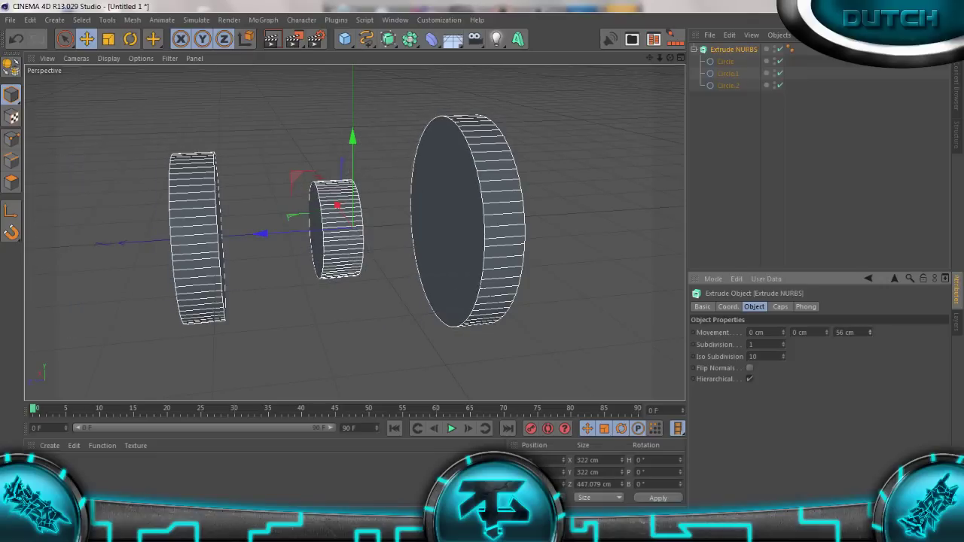
# - Undo back to the three loose circles and add an Extrude NURBS
pyautogui.click(721, 61)
pyautogui.keyDown('shift'); pyautogui.click(721, 85); pyautogui.keyUp('shift')
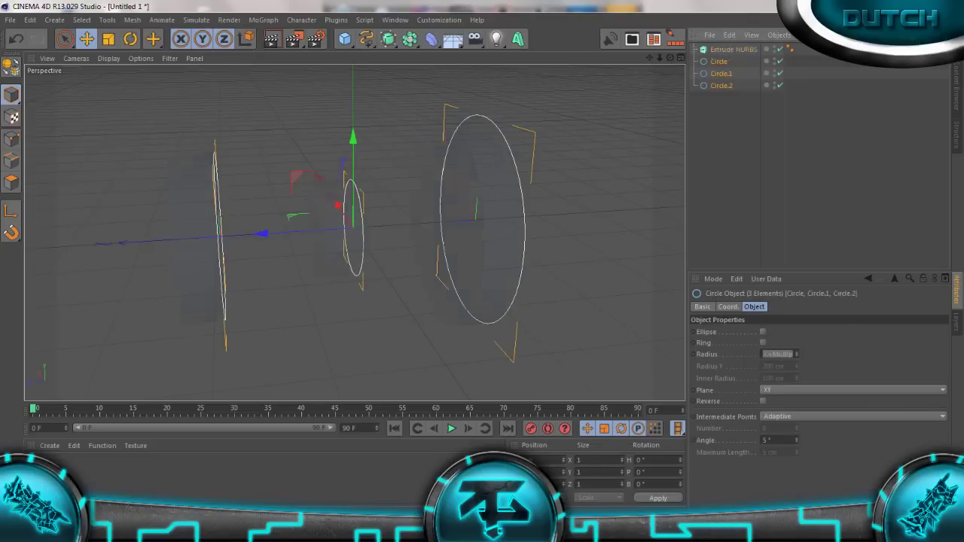
pyautogui.hotkey('ctrl', 'z')
pyautogui.hotkey('ctrl', 'z')
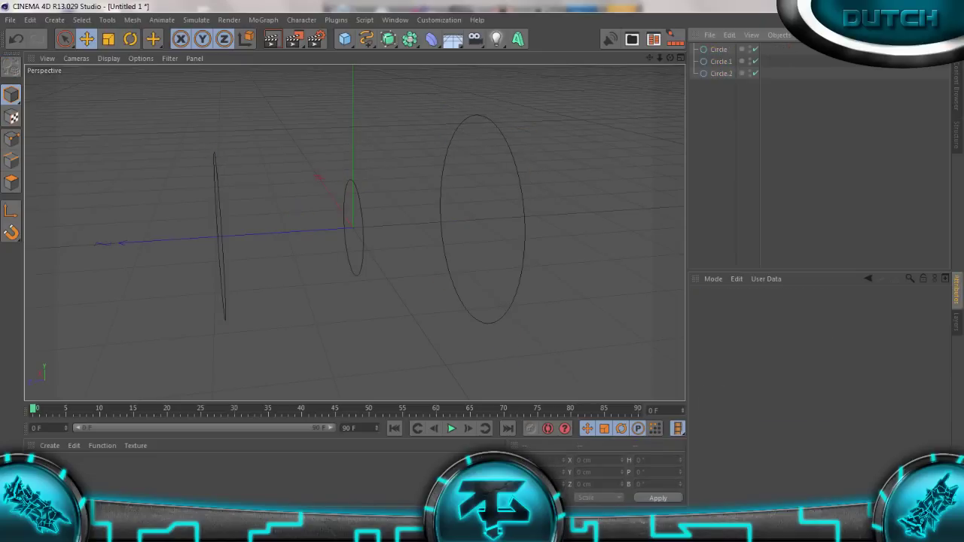
pyautogui.click(388, 38)
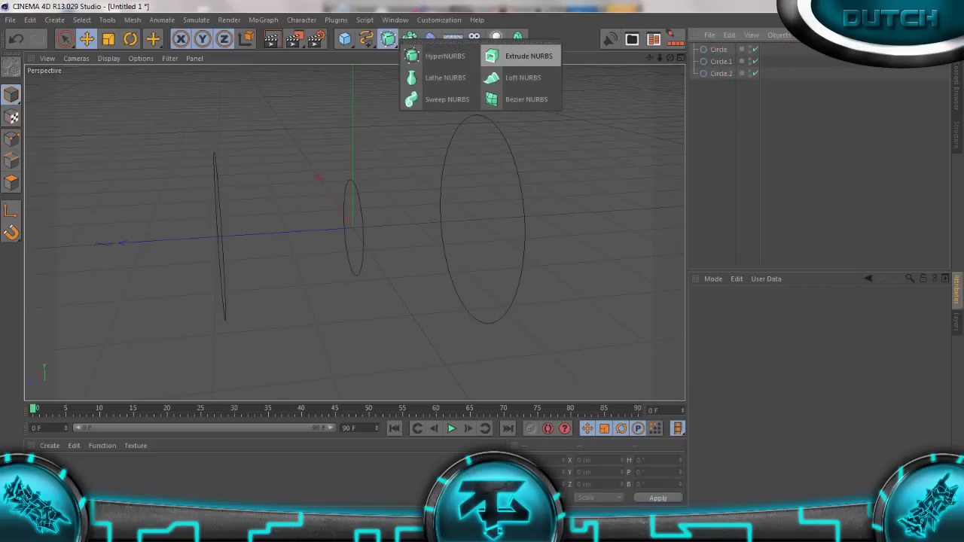
pyautogui.click(519, 56)
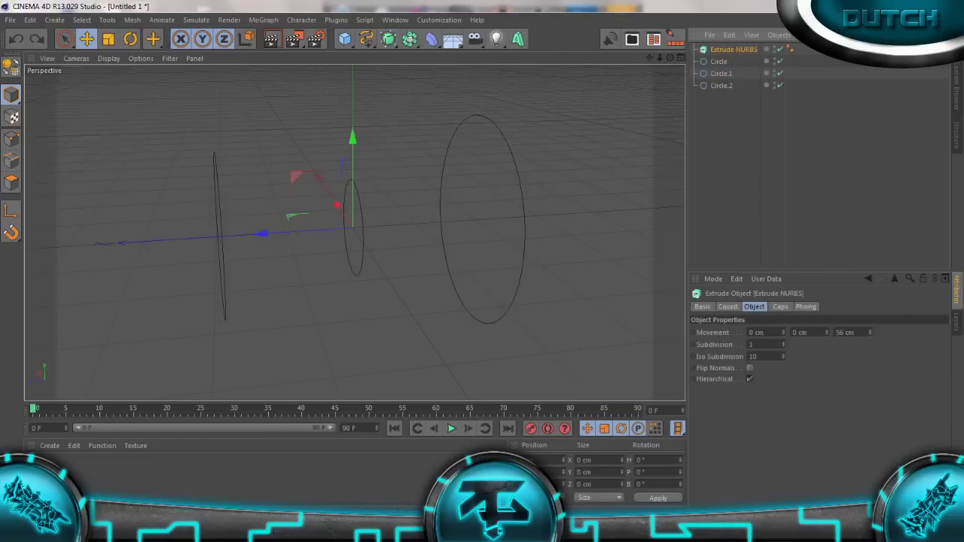
# - Add a HyperNURBS and nest the Extrude NURBS inside it
pyautogui.click(388, 39)
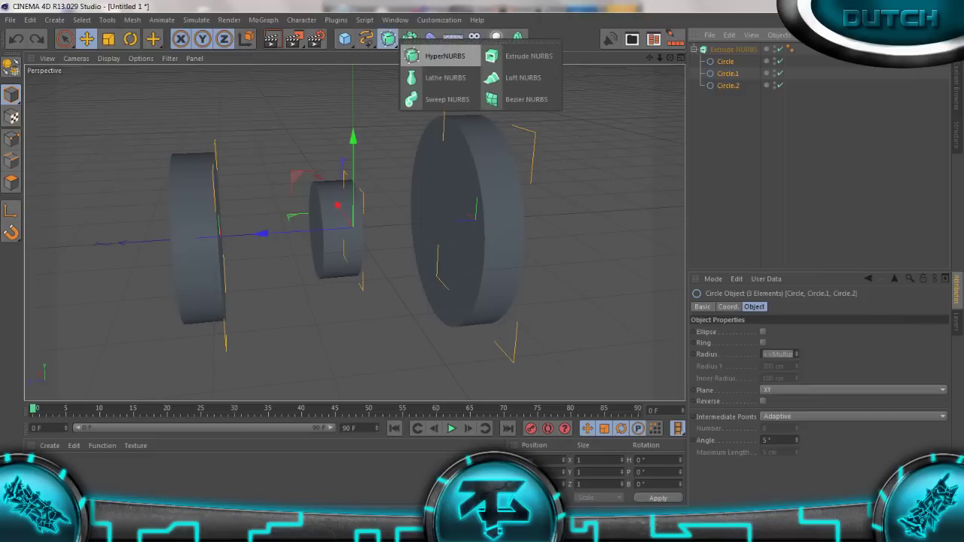
pyautogui.click(441, 55)
pyautogui.moveTo(733, 61); pyautogui.dragTo(734, 51)
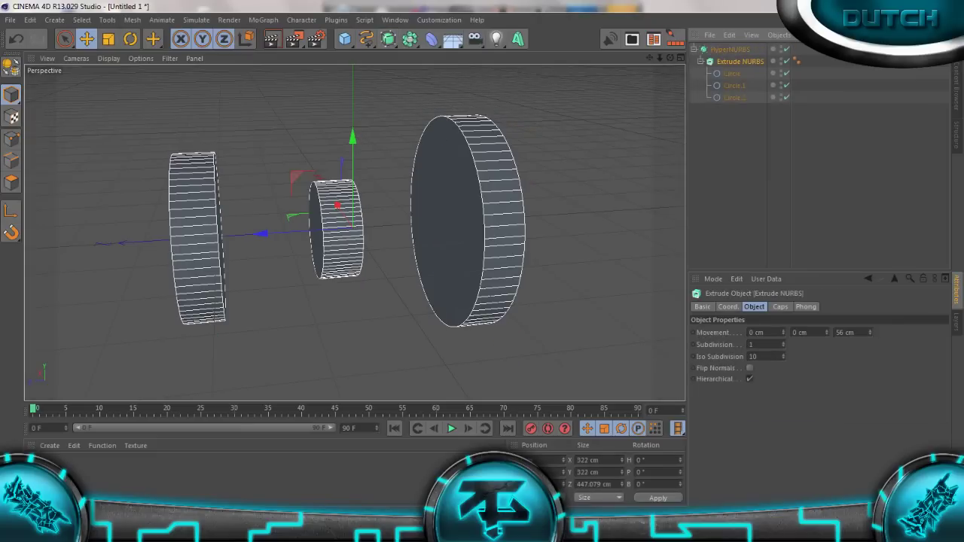
pyautogui.click(730, 50)
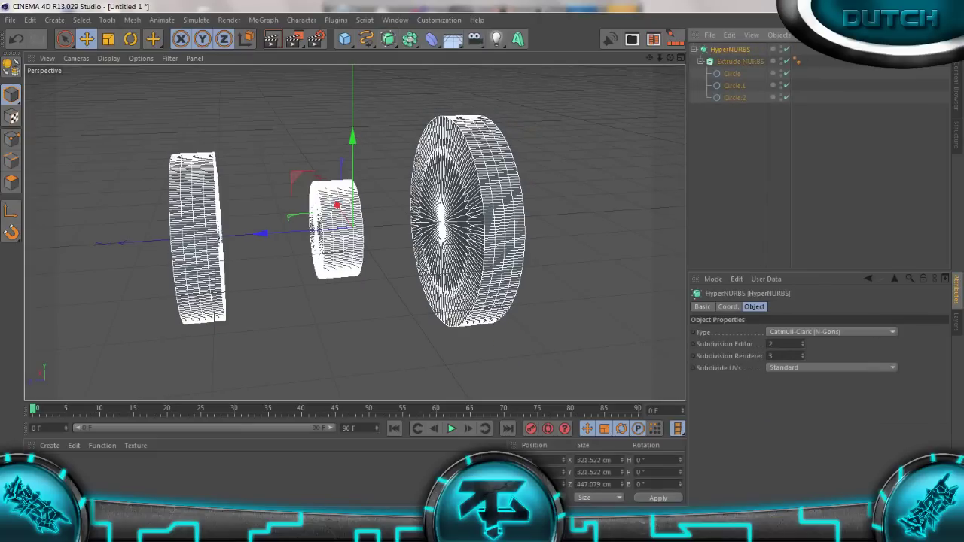
pyautogui.click(740, 61)
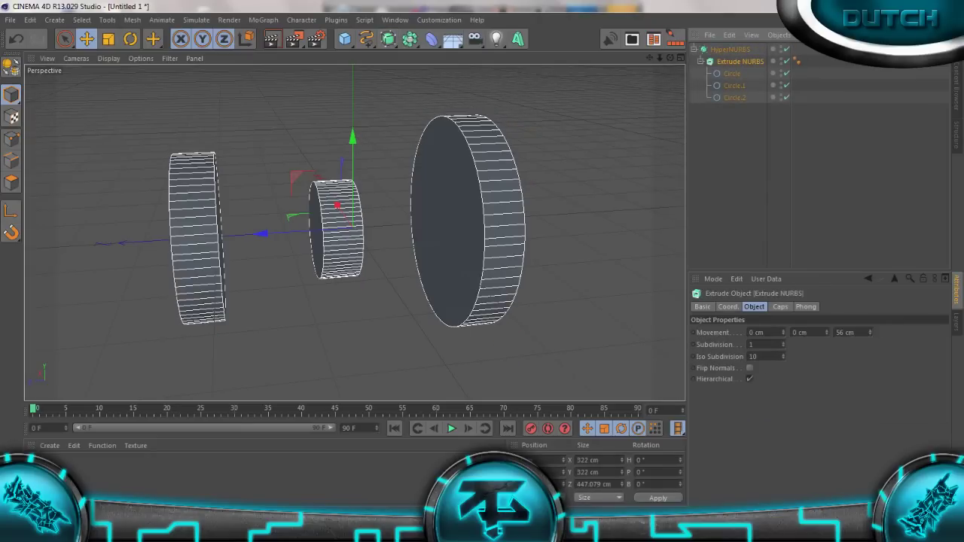
# - Undo the conversion, delete the HyperNURBS and take the circles out of the Extrude NURBS
pyautogui.press('c')
pyautogui.hotkey('ctrl', 'z')
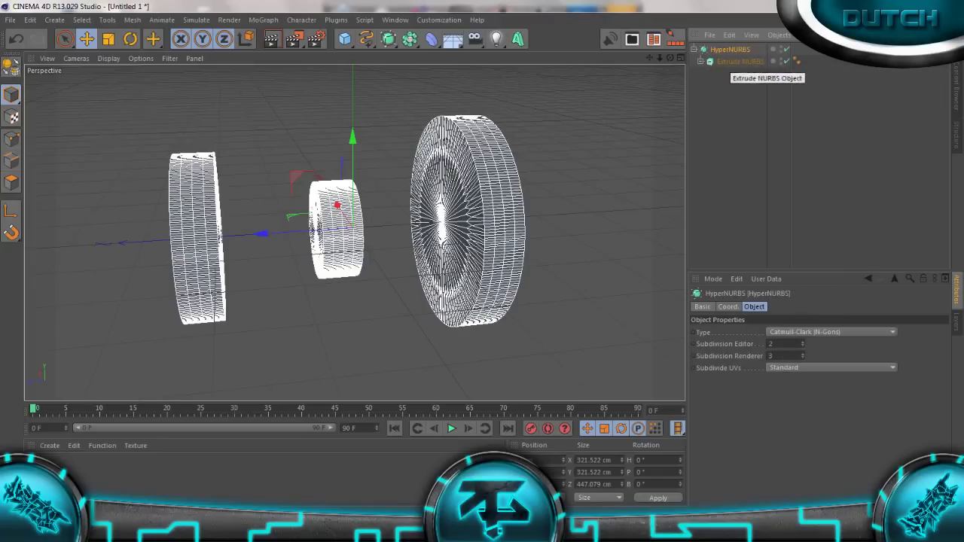
pyautogui.click(734, 61)
pyautogui.hotkey('ctrl', 'z')
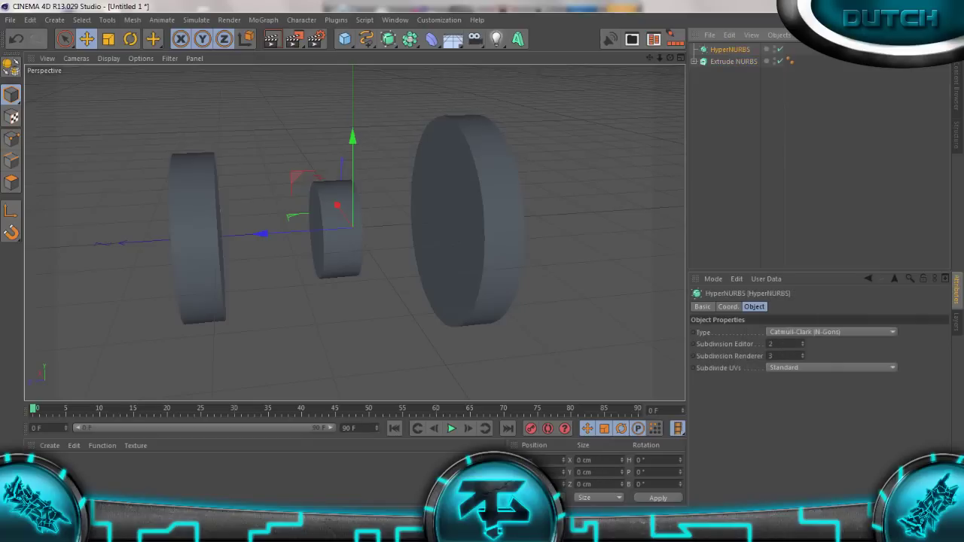
pyautogui.hotkey('ctrl', 'z')
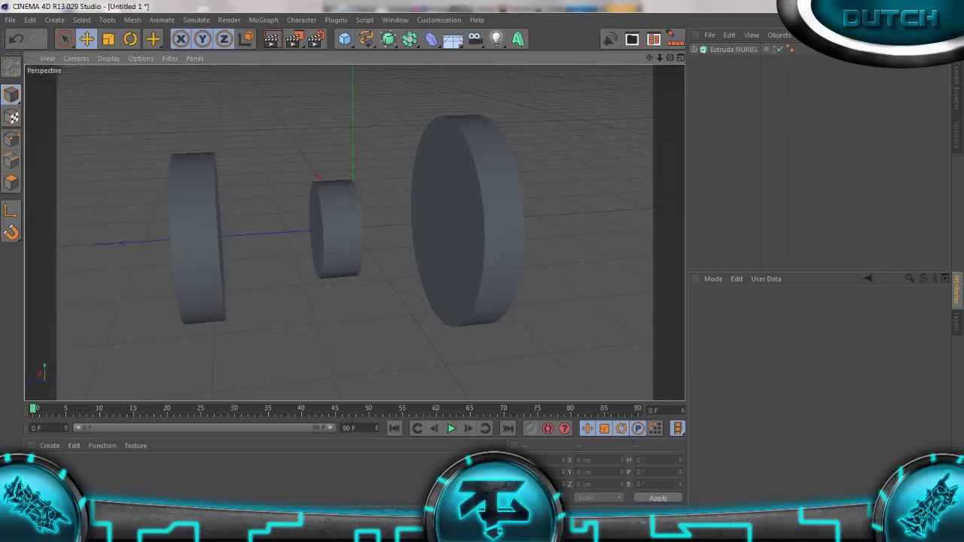
pyautogui.hotkey('ctrl', 'z')
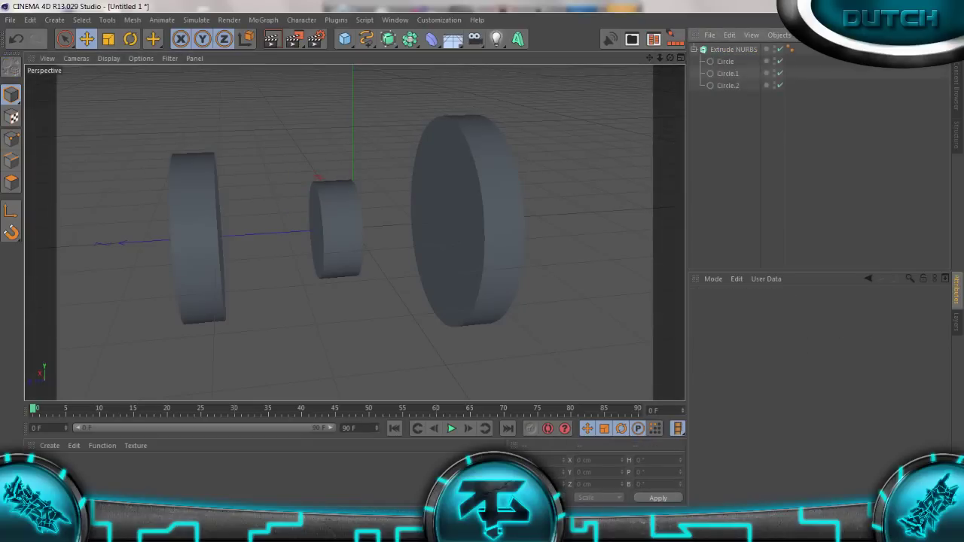
pyautogui.hotkey('ctrl', 'z')
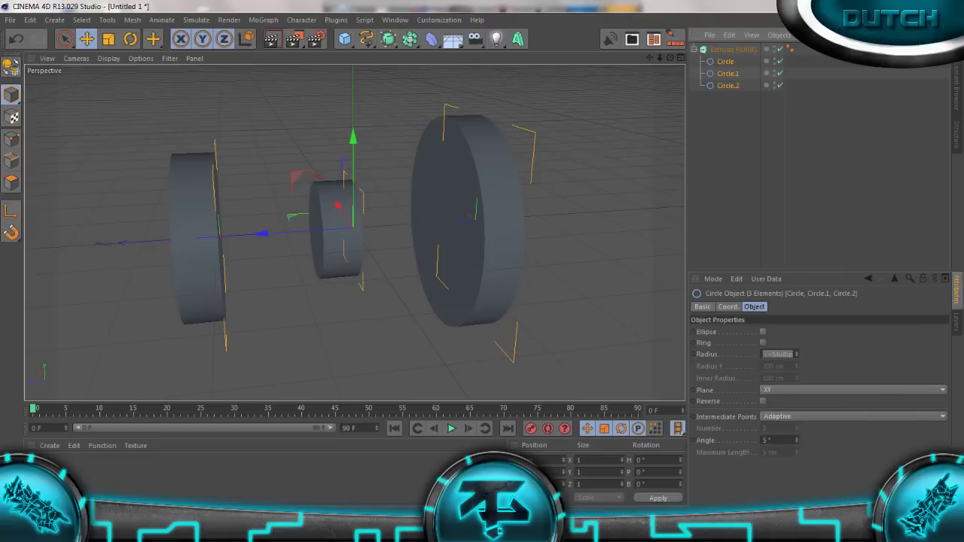
pyautogui.hotkey('ctrl', 'z')
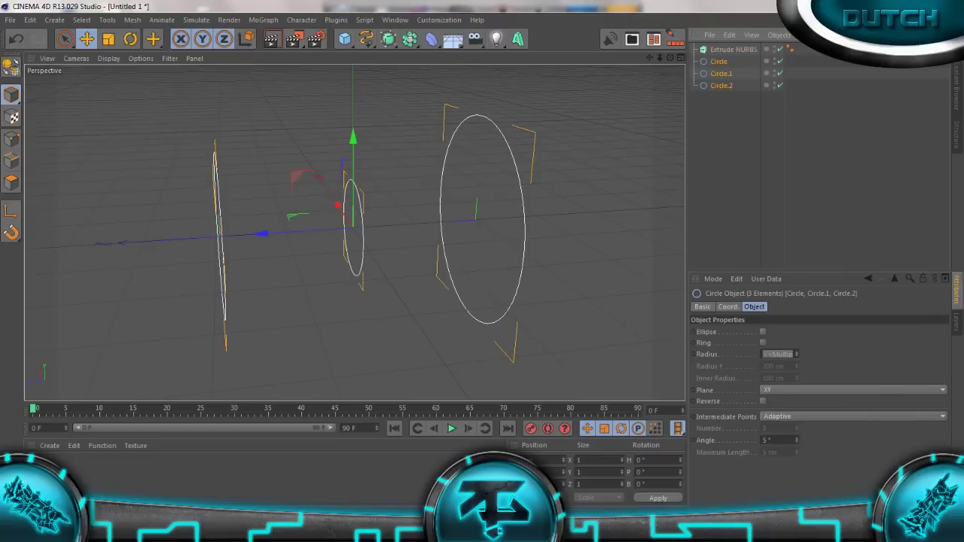
# - Delete the Extrude NURBS, leaving only the three circle splines
pyautogui.click(719, 62)
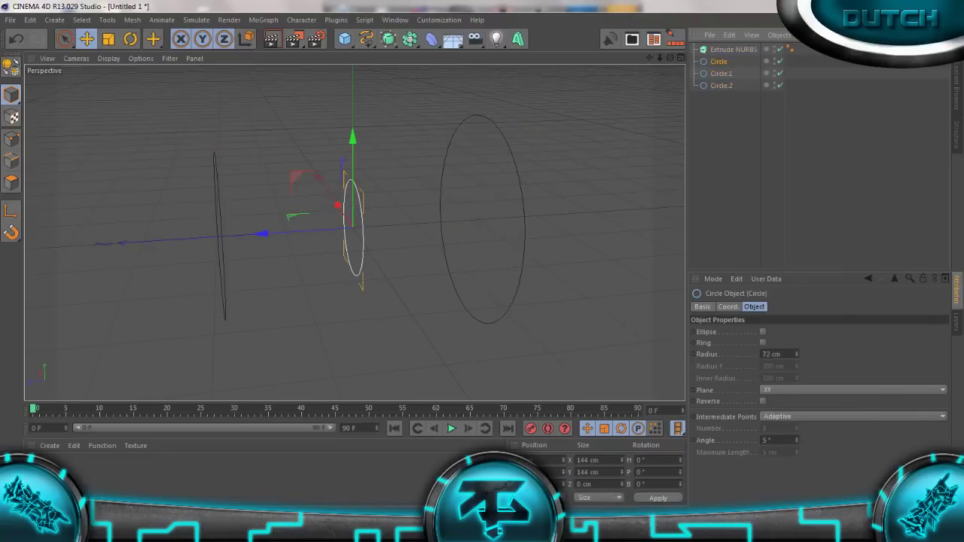
pyautogui.keyDown('shift'); pyautogui.click(721, 85); pyautogui.keyUp('shift')
pyautogui.hotkey('ctrl', 'z')
pyautogui.hotkey('ctrl', 'z')
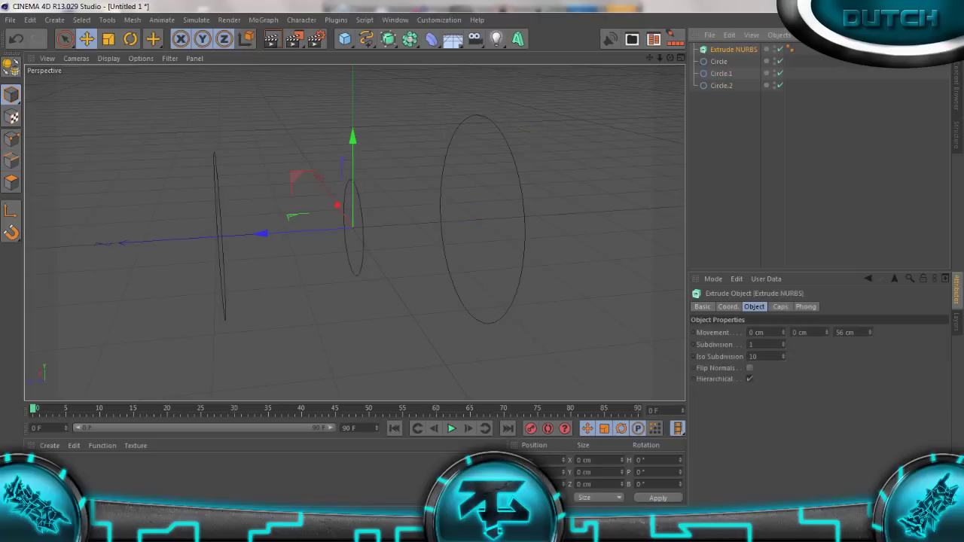
pyautogui.hotkey('ctrl', 'z')
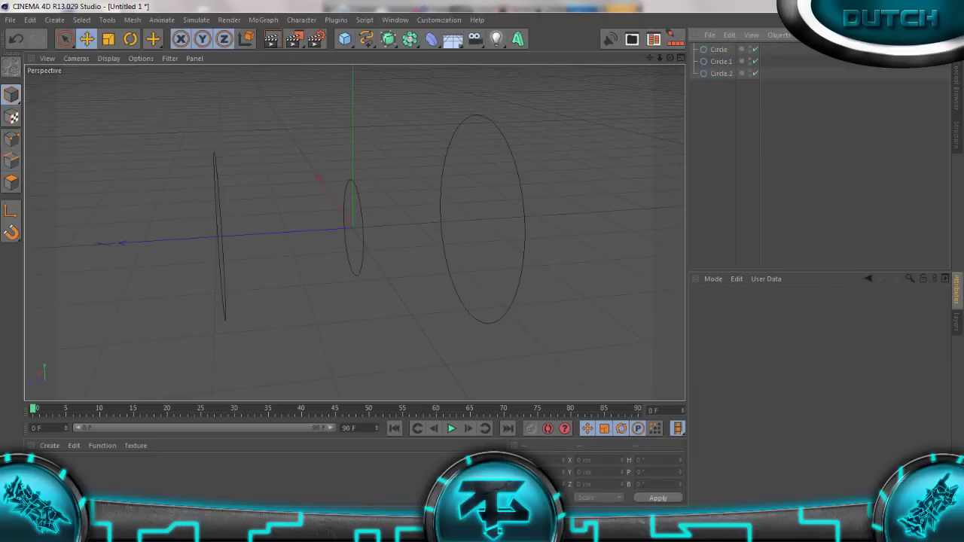
pyautogui.click(410, 39)
# - Add a Sweep NURBS and a copy of Circle, Circle.3, shrunk to 5 cm radius
pyautogui.click(388, 38)
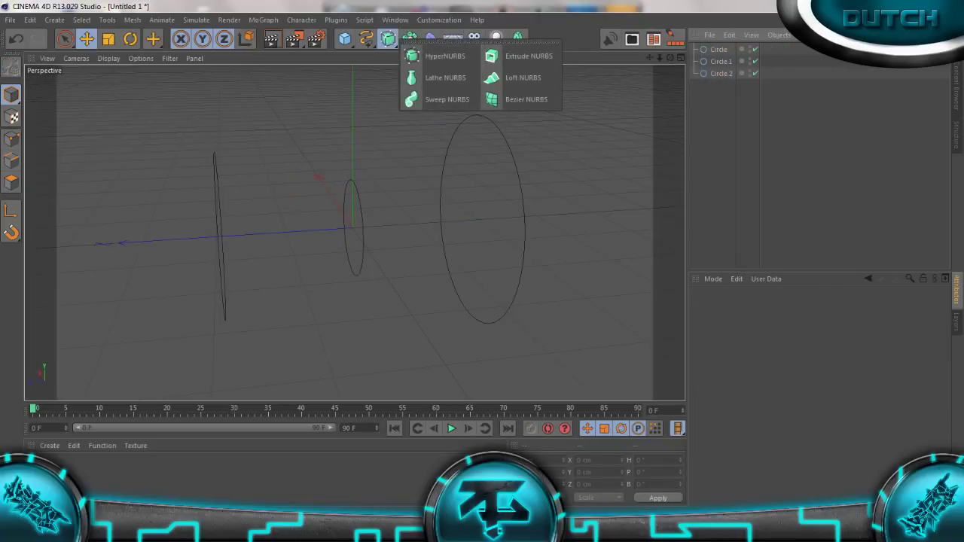
pyautogui.click(445, 99)
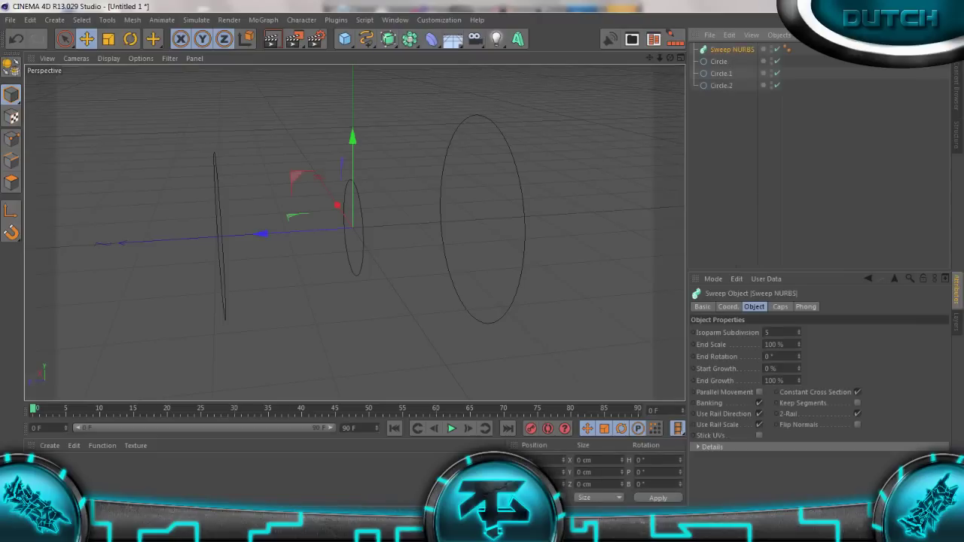
pyautogui.click(719, 61)
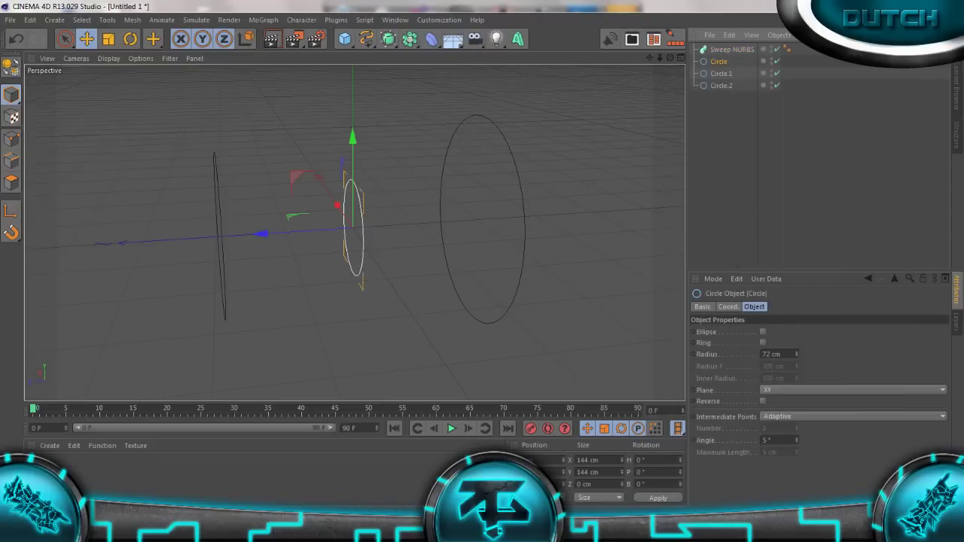
pyautogui.hotkey('ctrl', 'c')
pyautogui.hotkey('ctrl', 'v')
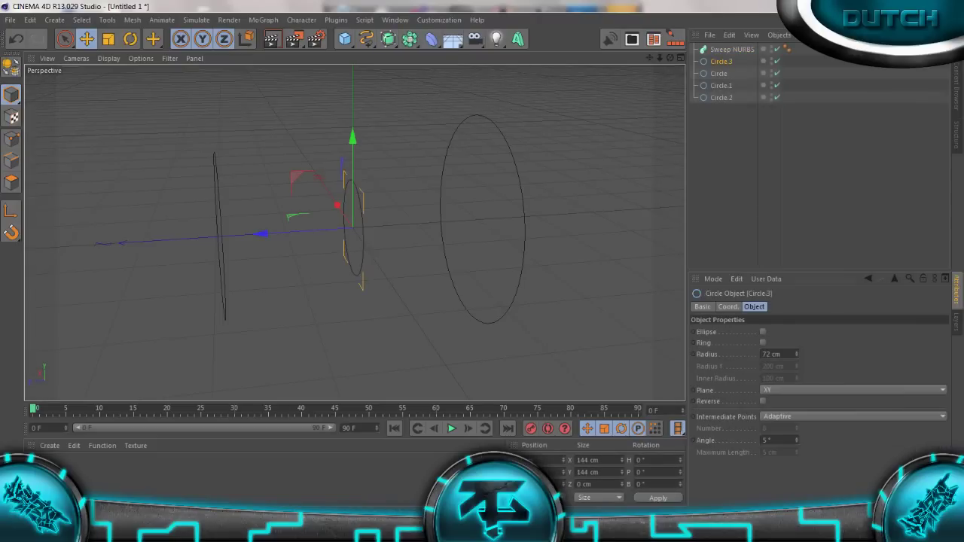
pyautogui.moveTo(345, 178); pyautogui.dragTo(351, 226)
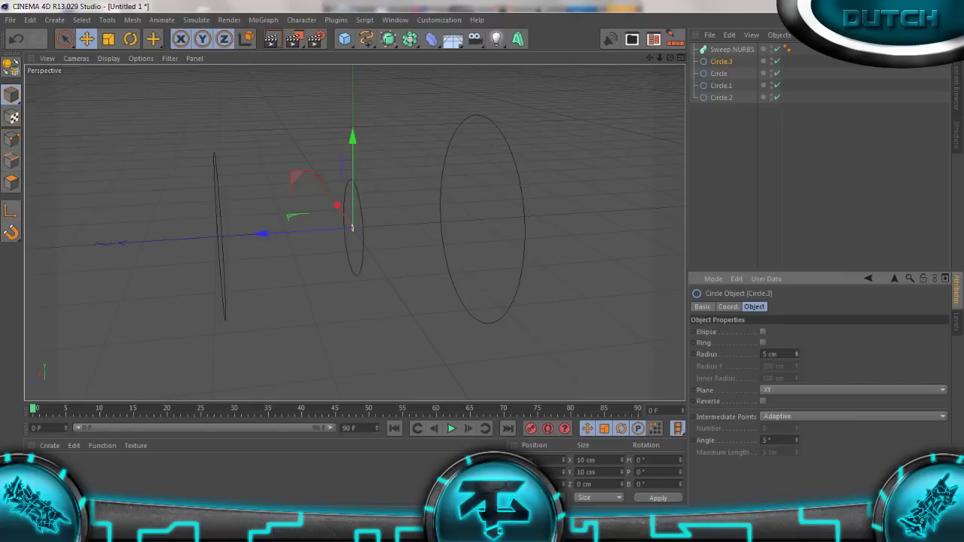
# - Place Circle and Circle.3 under the Sweep NURBS to form a thin ring
pyautogui.click(351, 226)
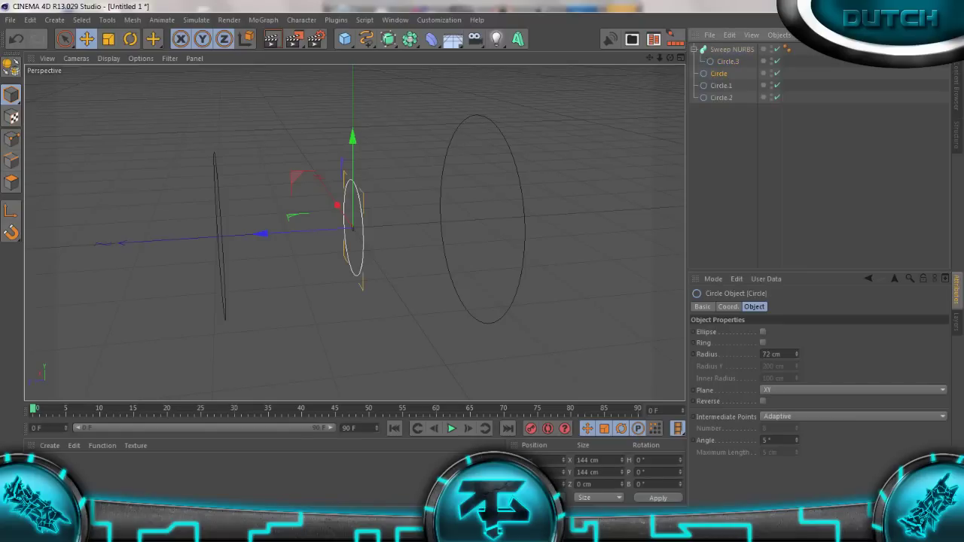
pyautogui.moveTo(718, 73); pyautogui.dragTo(729, 49)
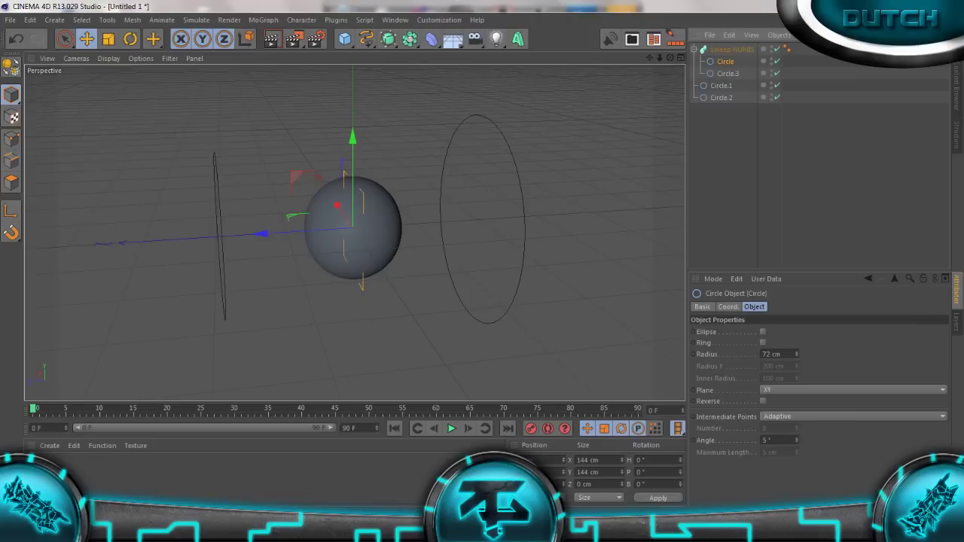
pyautogui.moveTo(728, 73); pyautogui.dragTo(727, 51)
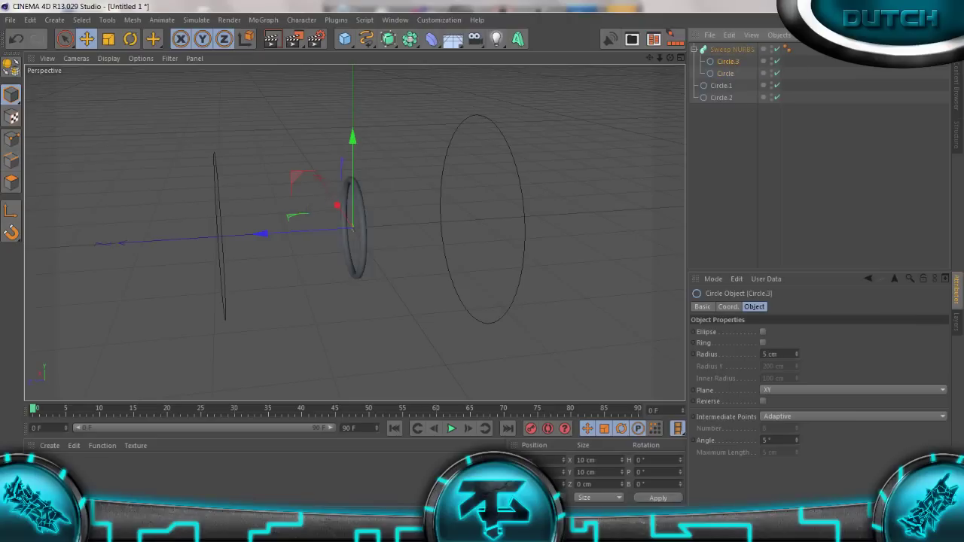
pyautogui.hotkey('ctrl', 'shift', 'a')
pyautogui.keyDown('alt'); pyautogui.moveTo(351, 230); pyautogui.dragTo(451, 226); pyautogui.keyUp('alt')
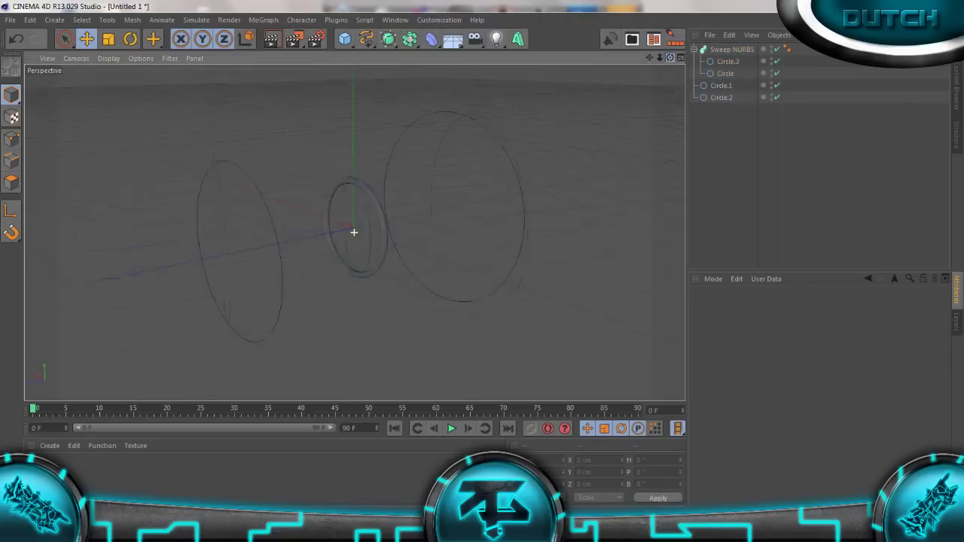
# - Reselect the Sweep NURBS and its two circles to inspect them
pyautogui.hotkey('ctrl', 'z')
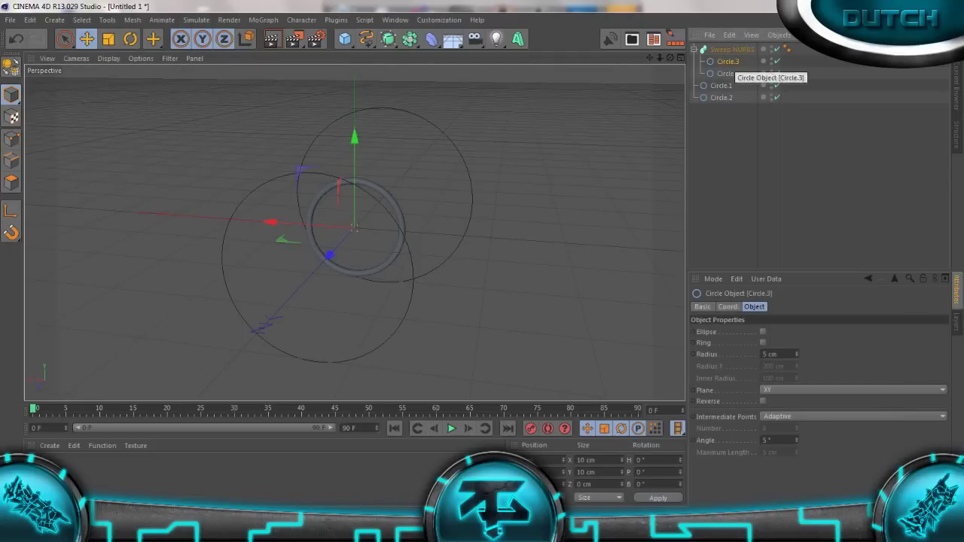
pyautogui.click(730, 49)
pyautogui.click(725, 73)
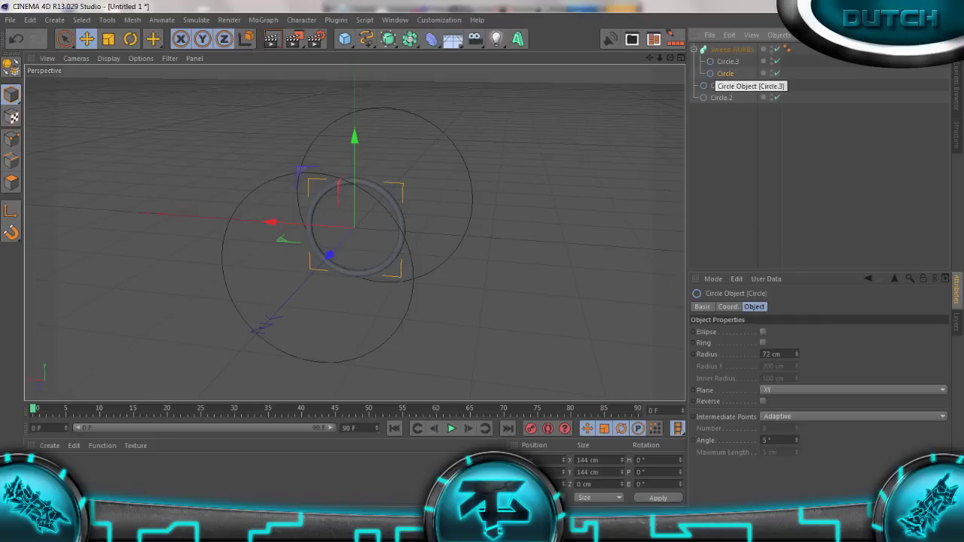
pyautogui.click(726, 61)
# - Delete the small Circle.3 profile from the Sweep NURBS
pyautogui.press('Down')
pyautogui.press('Up')
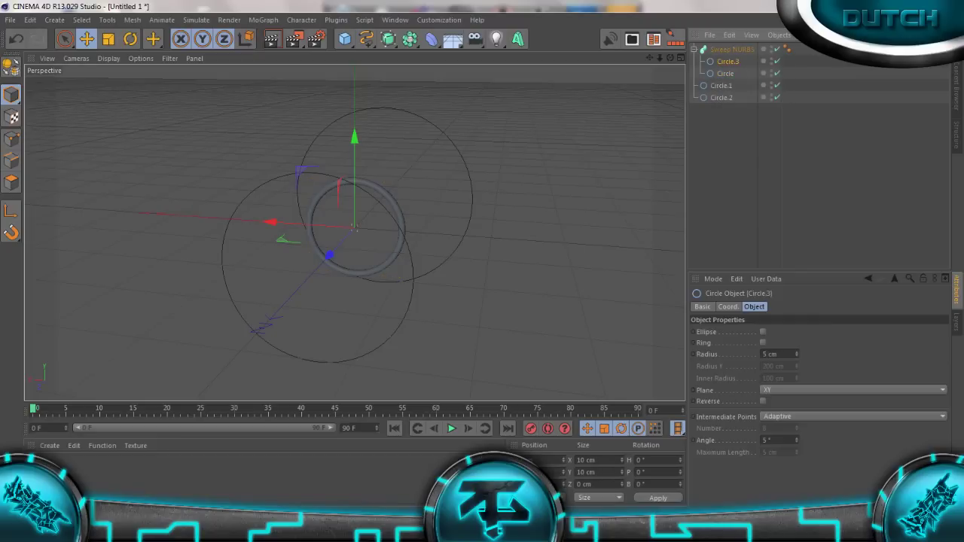
pyautogui.press('Down')
pyautogui.press('Up')
pyautogui.press('Up')
pyautogui.press('Down')
pyautogui.press('Down')
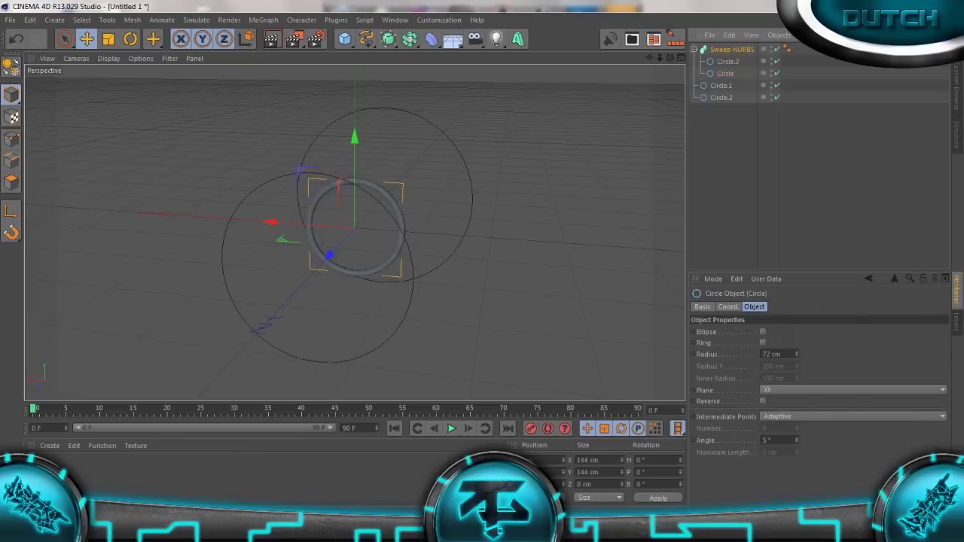
pyautogui.press('Up')
pyautogui.press('Up')
pyautogui.press('Down')
pyautogui.press('Down')
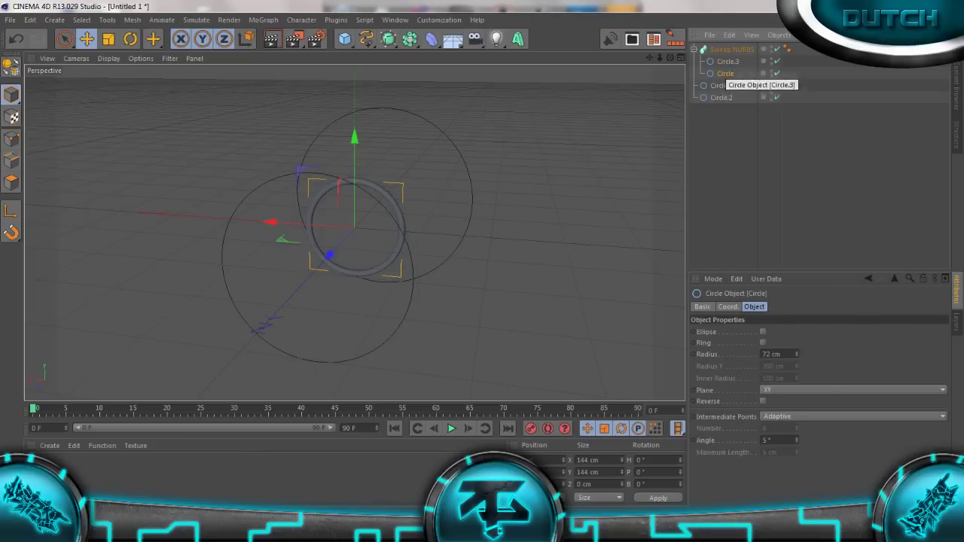
pyautogui.press('Up')
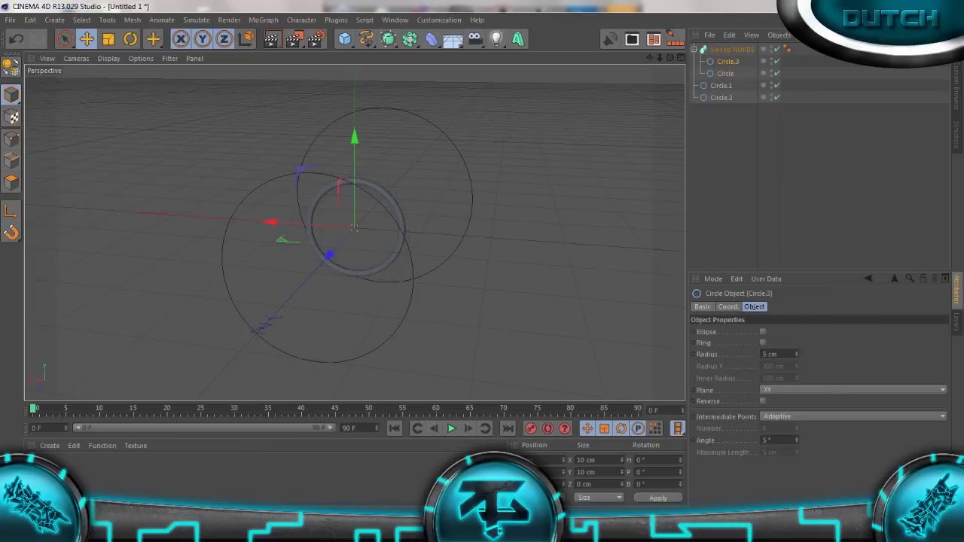
pyautogui.press('Delete')
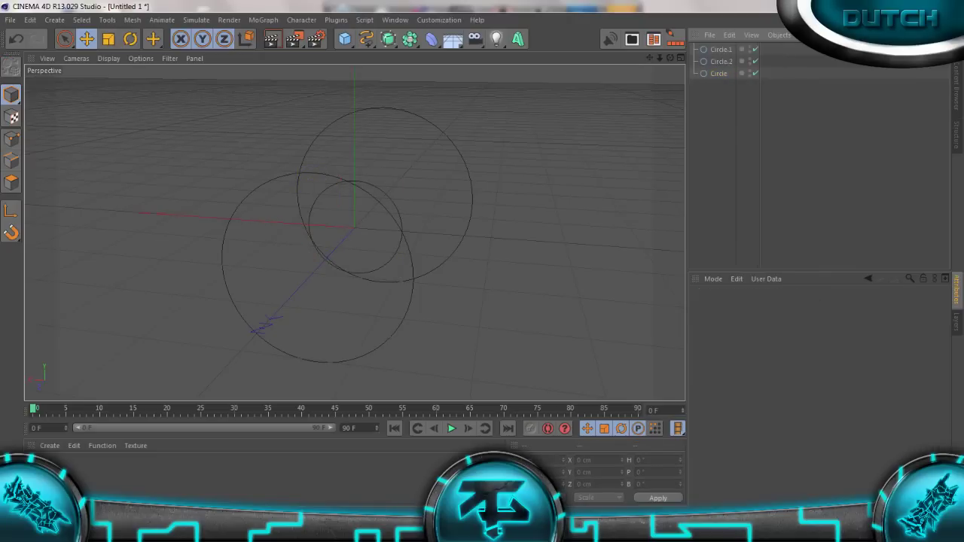
# - Build a Lathe NURBS dome from an Arc spline
pyautogui.click(388, 39)
pyautogui.click(437, 76)
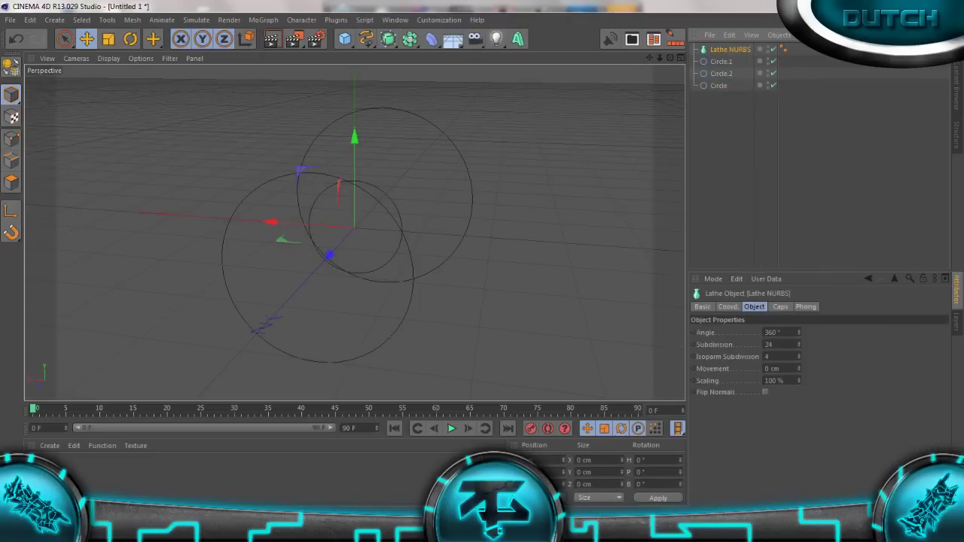
pyautogui.click(366, 39)
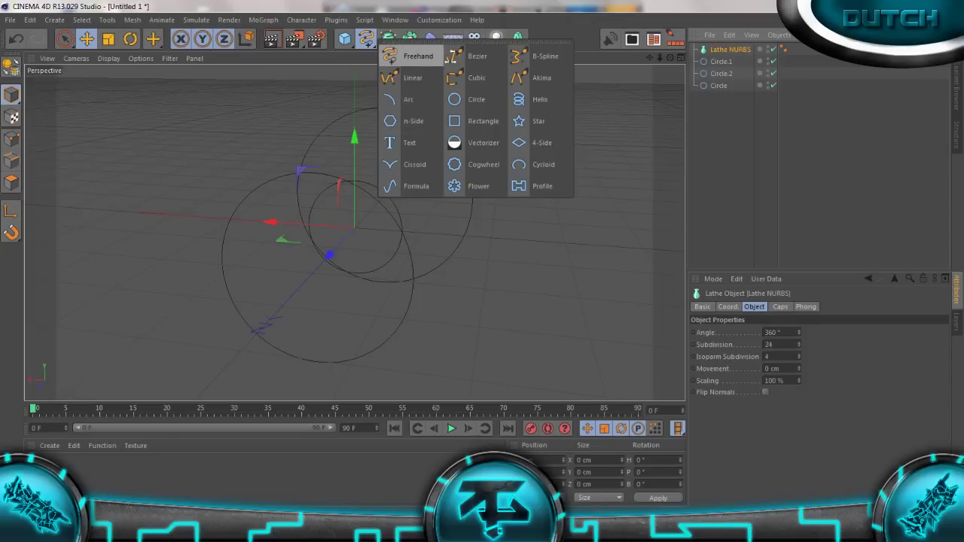
pyautogui.click(408, 99)
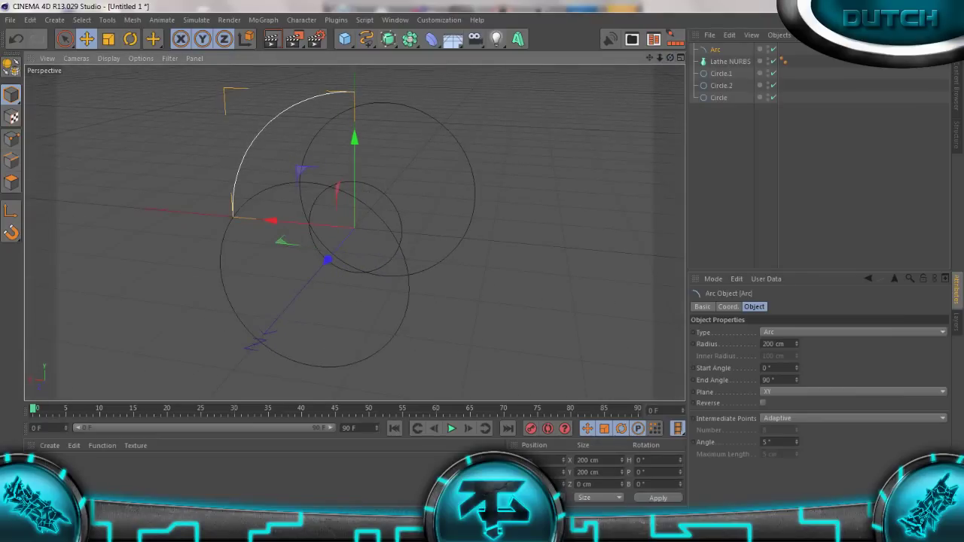
pyautogui.moveTo(715, 49); pyautogui.dragTo(729, 61)
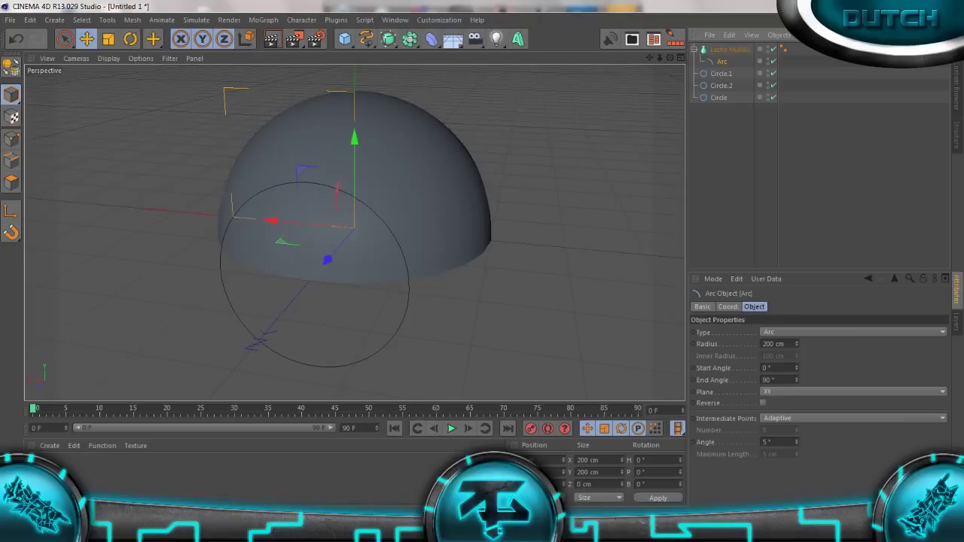
pyautogui.click(729, 49)
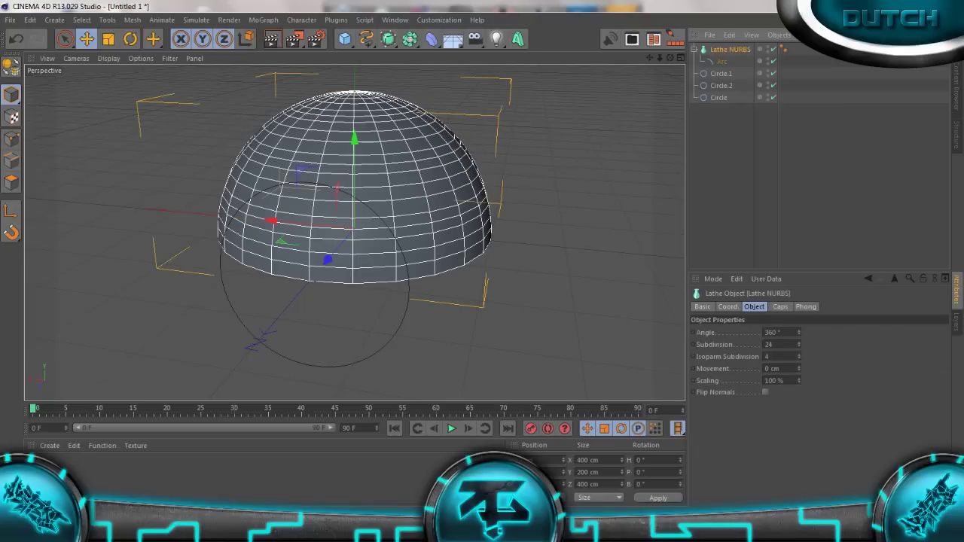
# - Inspect the dome, then delete the Arc and the Lathe NURBS
pyautogui.moveTo(670, 57)
pyautogui.mouseDown()
pyautogui.moveTo(669, 113)
pyautogui.moveTo(669, 75)
pyautogui.mouseUp()
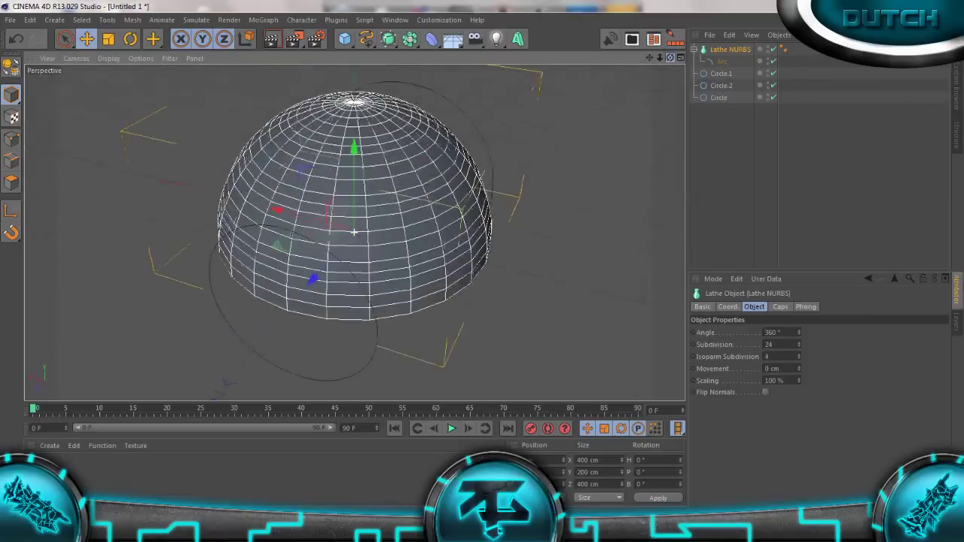
pyautogui.moveTo(669, 75); pyautogui.dragTo(669, 90)
pyautogui.click(721, 61)
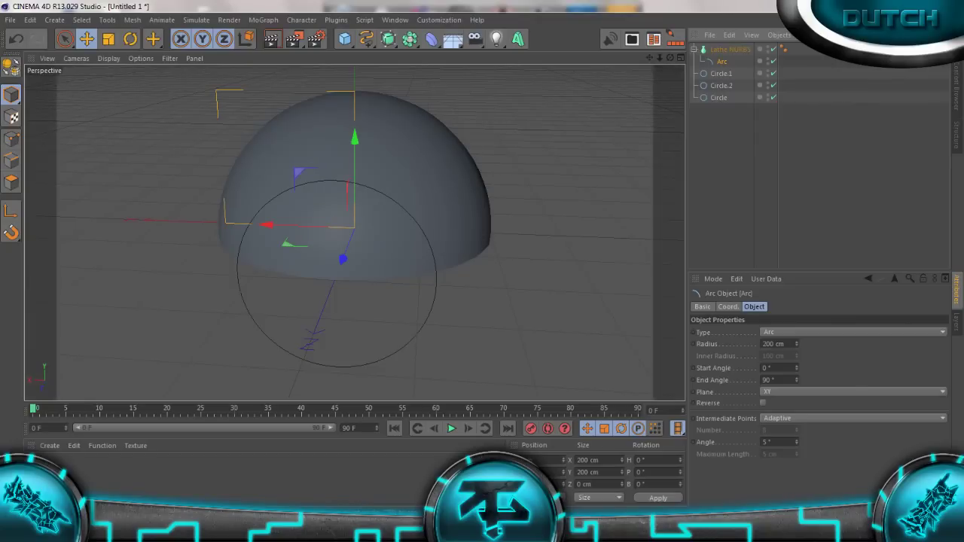
pyautogui.click(729, 49)
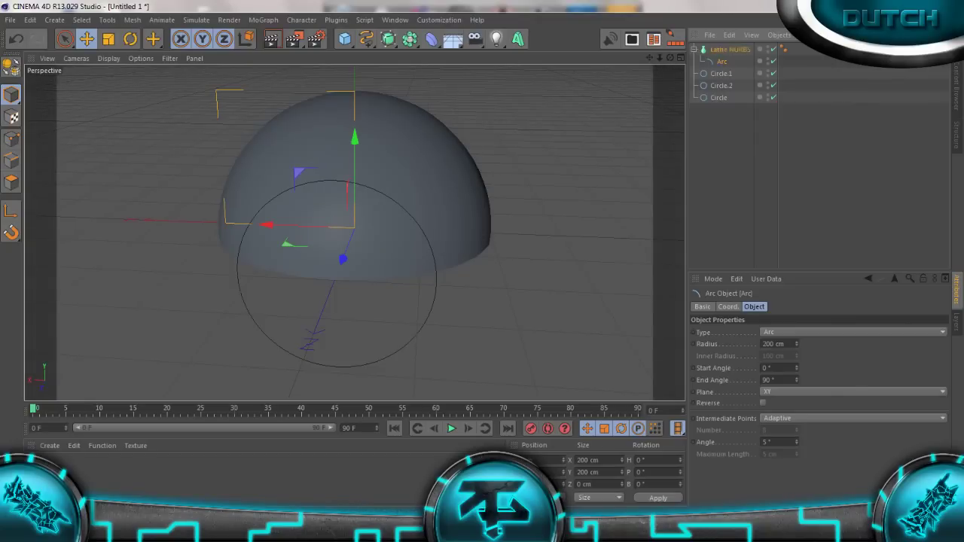
pyautogui.click(721, 61)
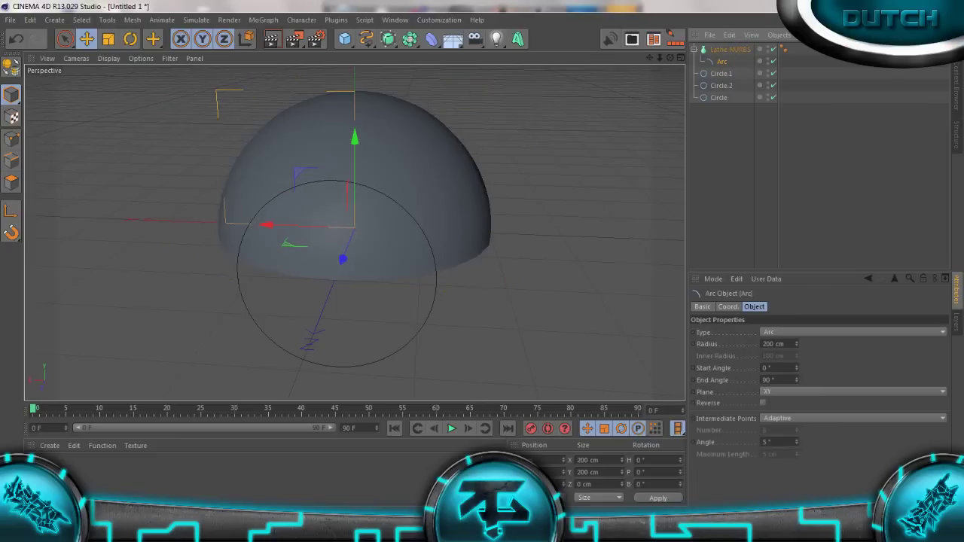
pyautogui.press('Delete')
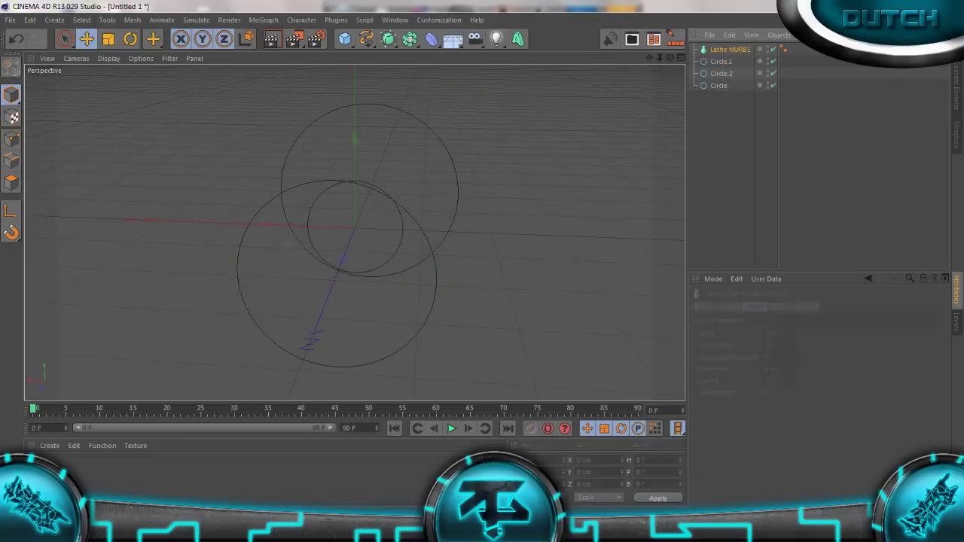
pyautogui.press('Delete')
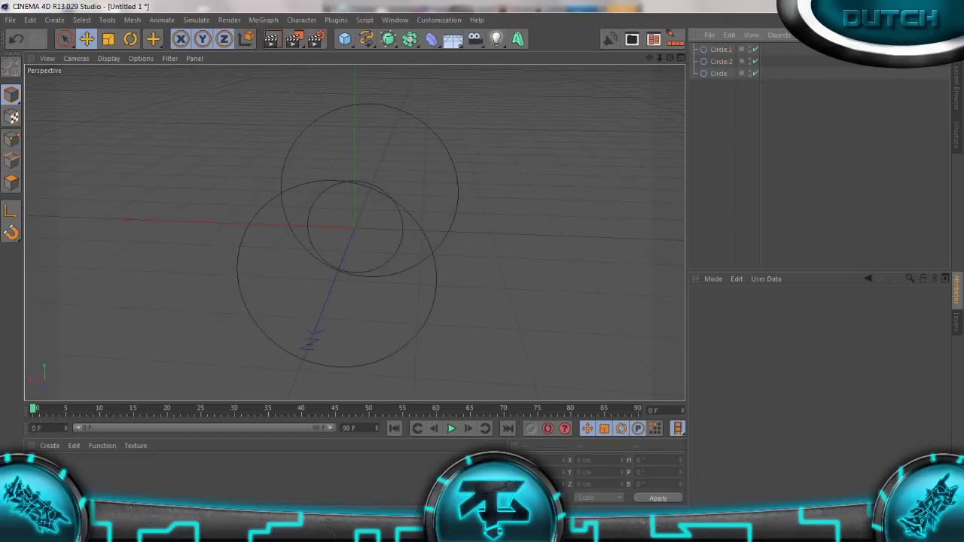
# - Add a Loft NURBS containing Circle, Circle.1 and Circle.2
pyautogui.click(388, 39)
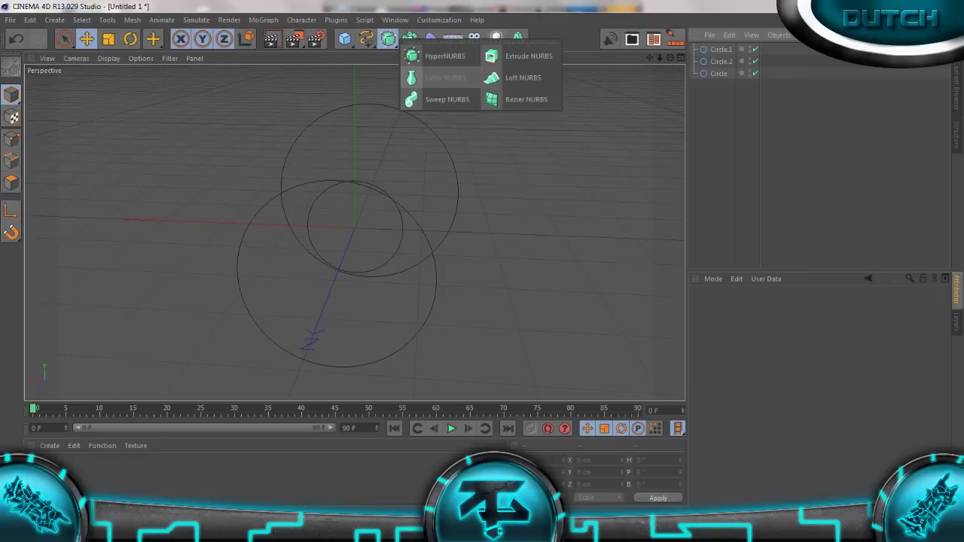
pyautogui.click(522, 77)
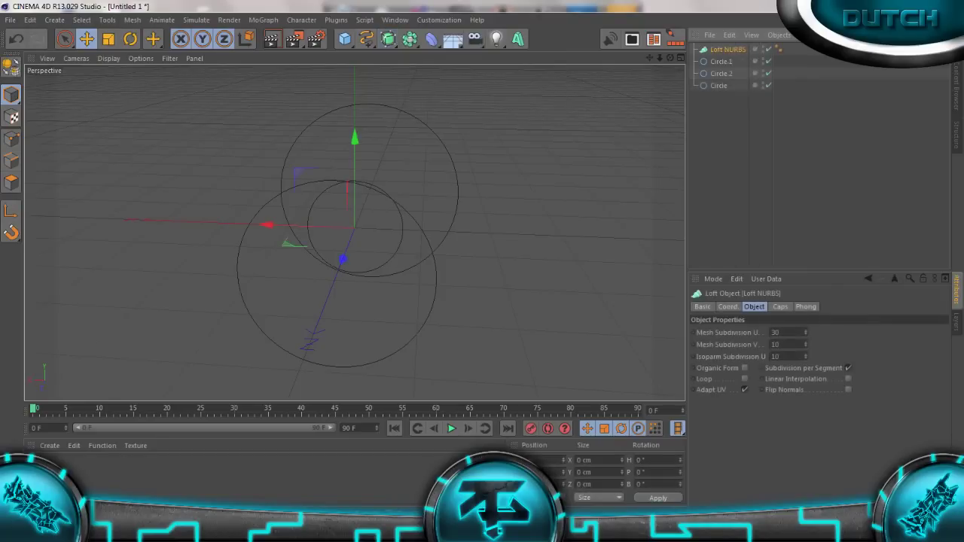
pyautogui.keyDown('alt'); pyautogui.moveTo(353, 228); pyautogui.dragTo(354, 229); pyautogui.keyUp('alt')
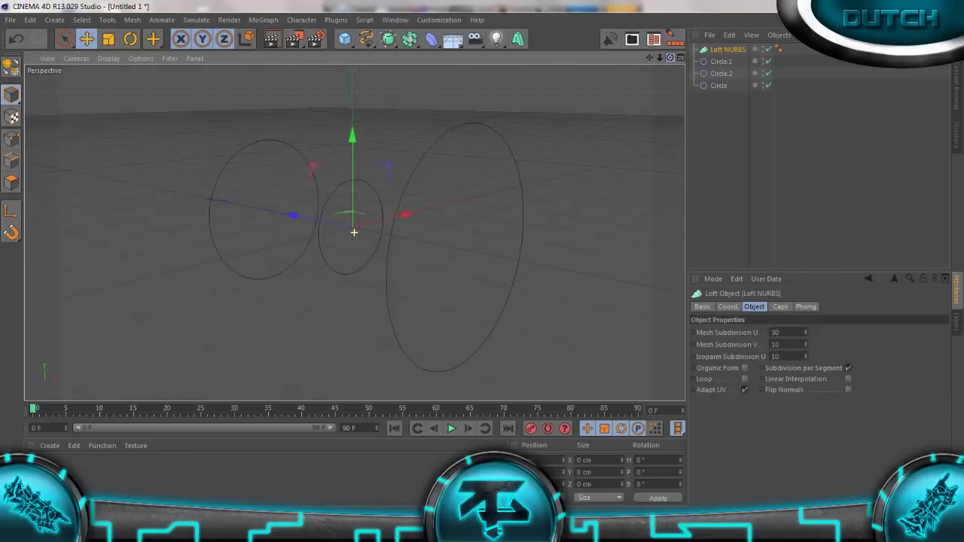
pyautogui.click(720, 61)
pyautogui.keyDown('shift'); pyautogui.click(718, 85); pyautogui.keyUp('shift')
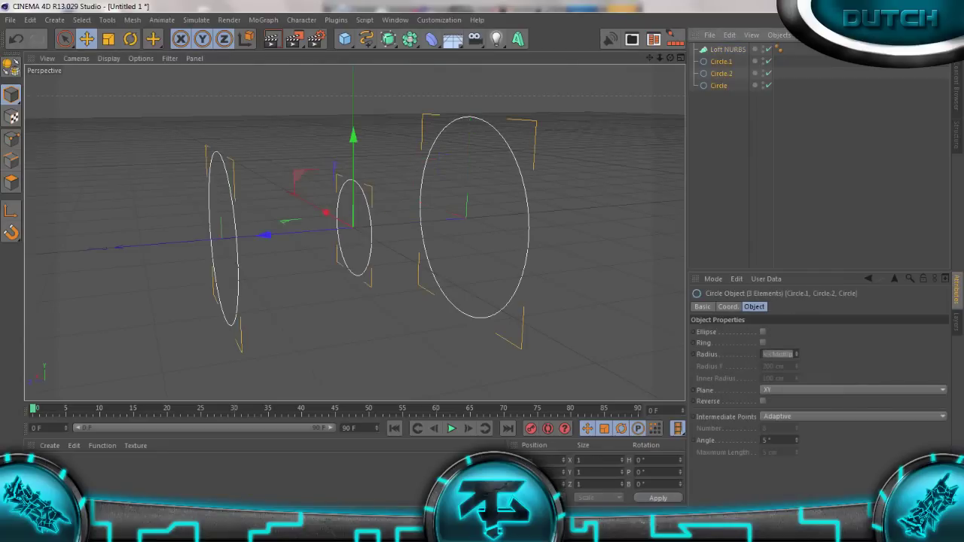
pyautogui.moveTo(721, 73); pyautogui.dragTo(727, 49)
pyautogui.click(728, 49)
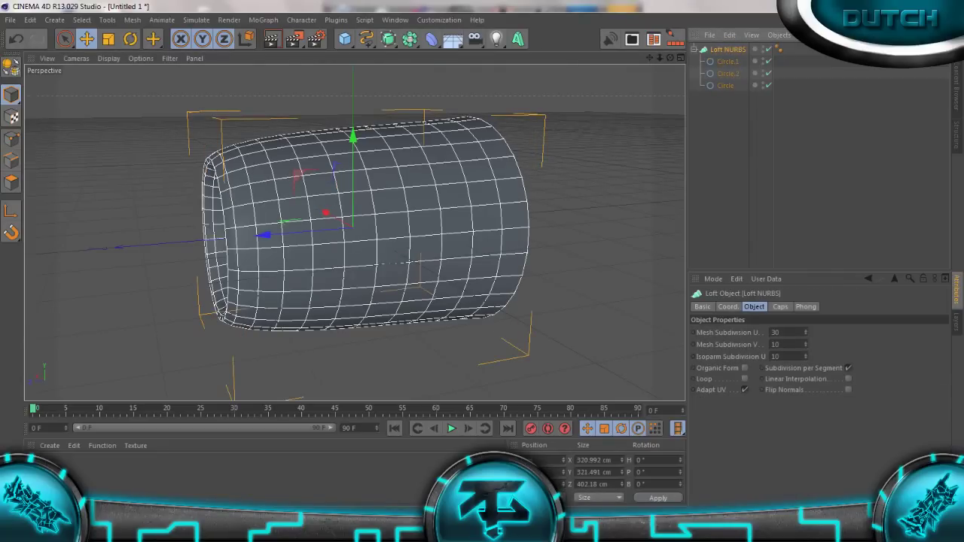
# - Raise the loft's Mesh Subdivision to 64 by 44 and view it shaded
pyautogui.click(779, 344)
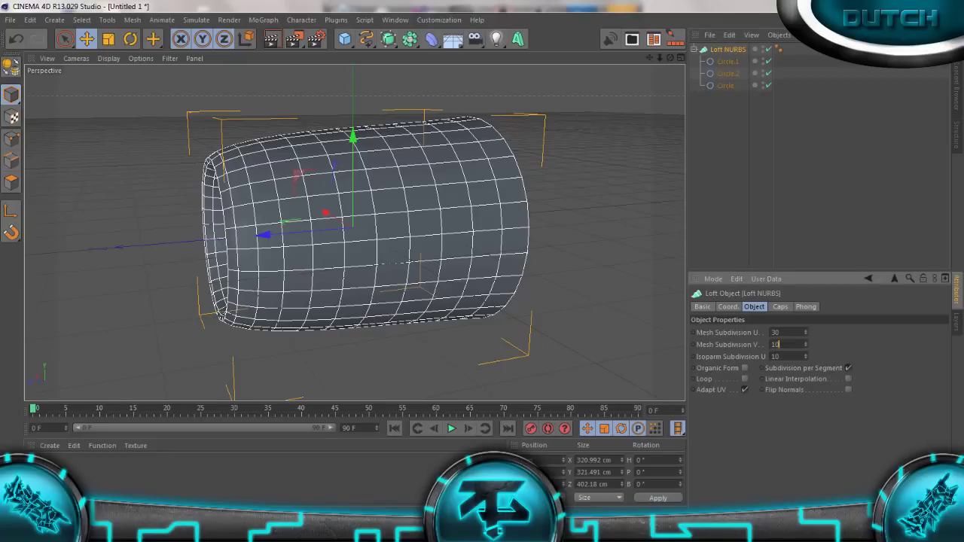
pyautogui.moveTo(805, 344); pyautogui.dragTo(805, 301)
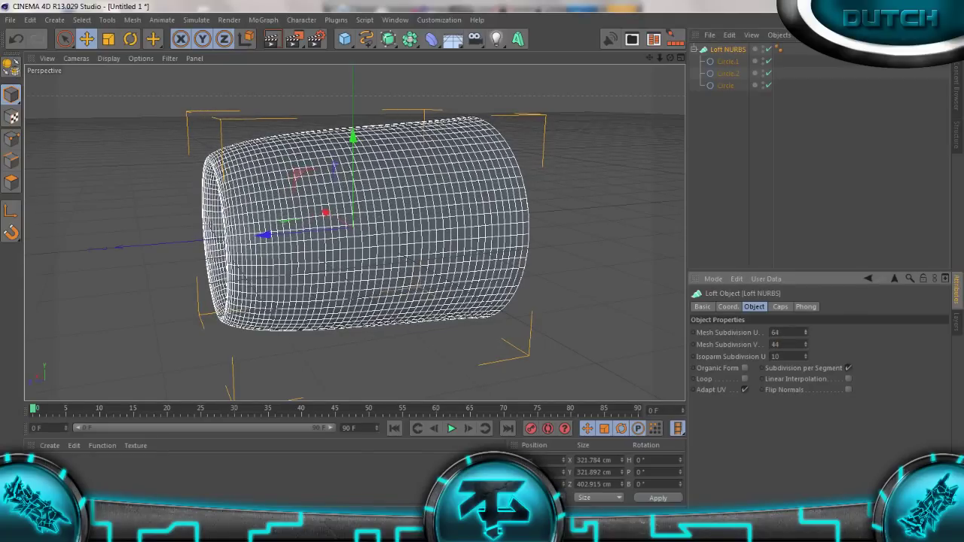
pyautogui.moveTo(422, 225)
pyautogui.keyDown('alt'); pyautogui.mouseDown()
pyautogui.moveTo(353, 233)
pyautogui.moveTo(392, 234)
pyautogui.mouseUp(); pyautogui.keyUp('alt')
pyautogui.hotkey('ctrl', 'shift', 'a')
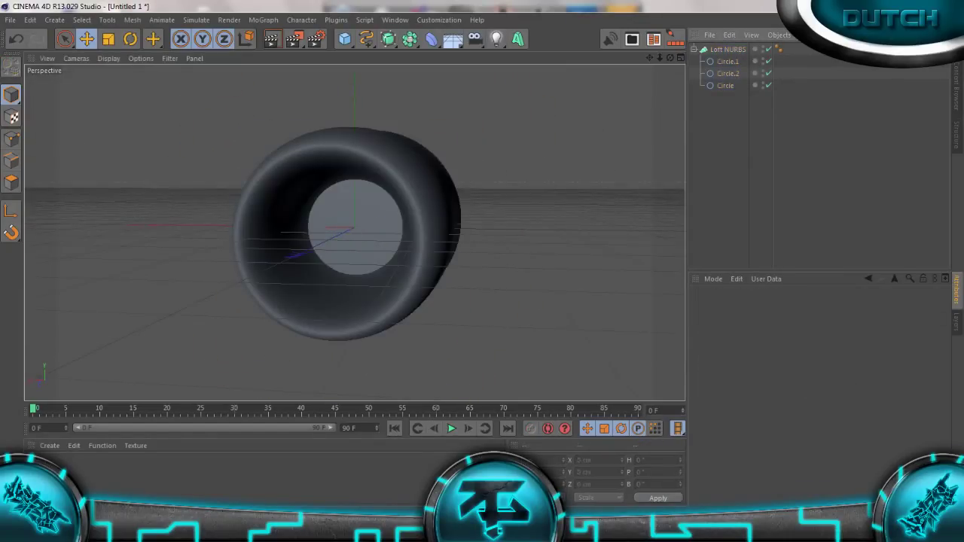
# - Turn on Organic Form and Loop to close the loft into a ring
pyautogui.hotkey('ctrl', 'a')
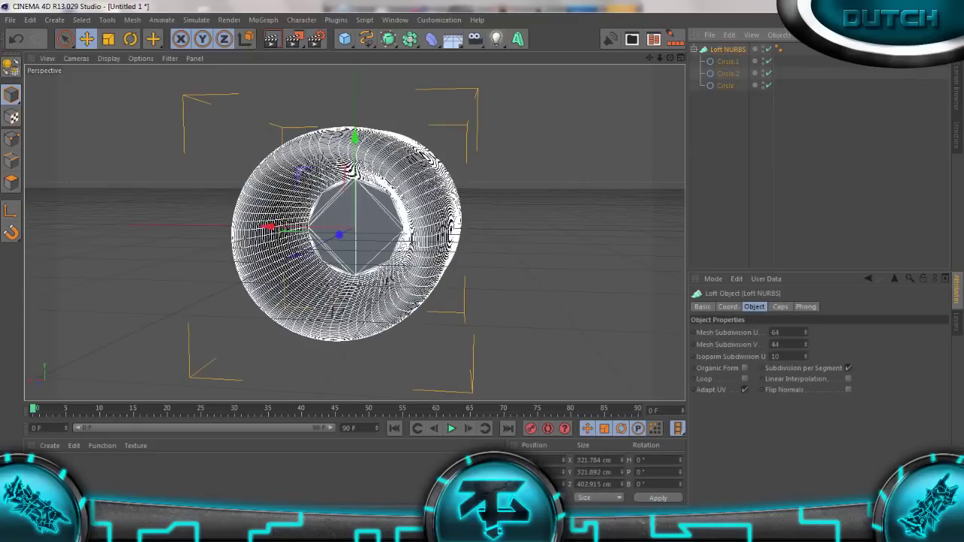
pyautogui.click(745, 368)
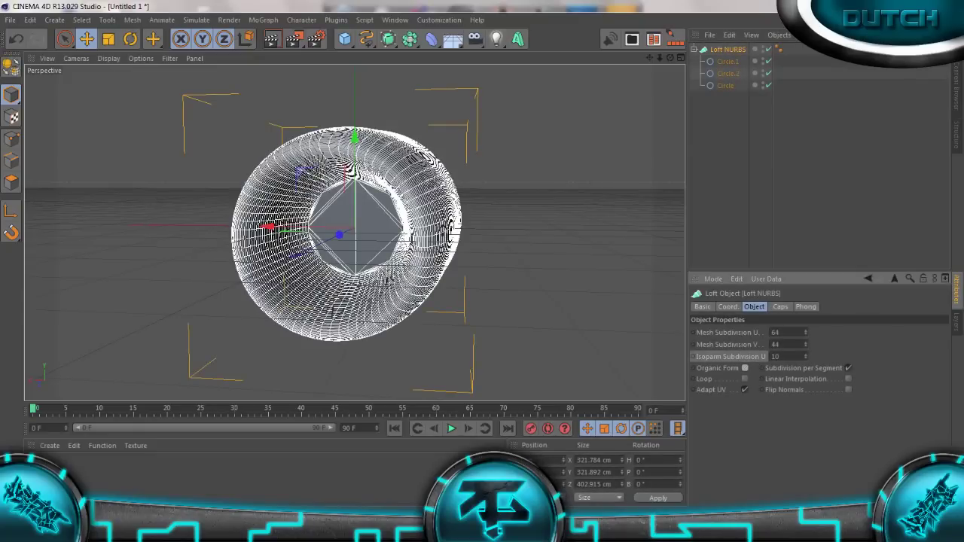
pyautogui.click(745, 379)
pyautogui.click(744, 379)
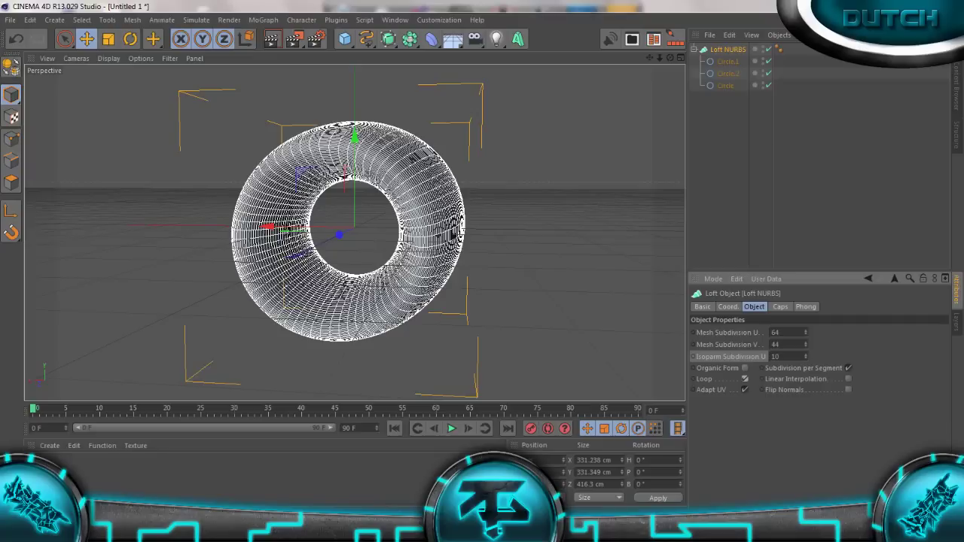
pyautogui.moveTo(316, 225)
pyautogui.keyDown('alt'); pyautogui.mouseDown()
pyautogui.moveTo(354, 233)
pyautogui.moveTo(380, 261)
pyautogui.mouseUp(); pyautogui.keyUp('alt')
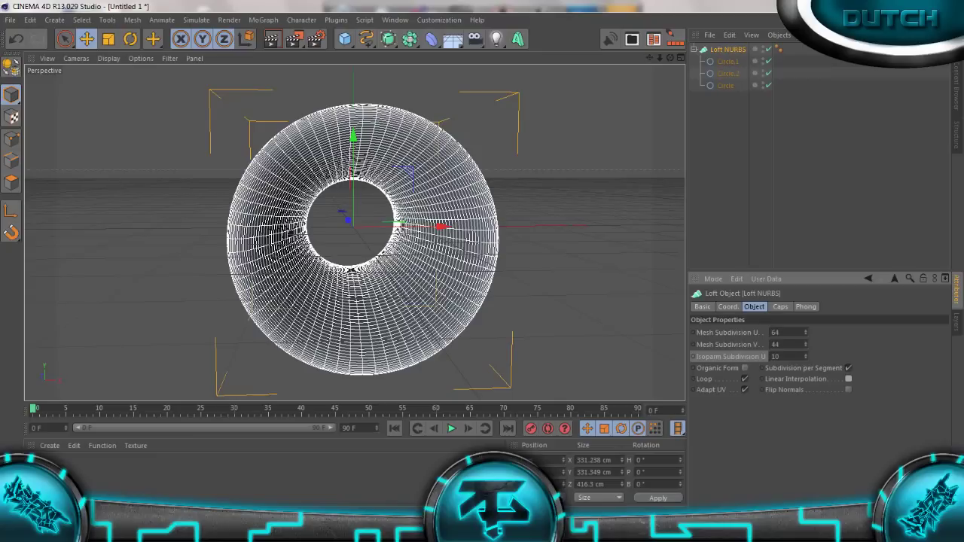
# - Enable Flip Normals on the loft and try a fillet cap, then undo it
pyautogui.click(848, 389)
pyautogui.click(780, 307)
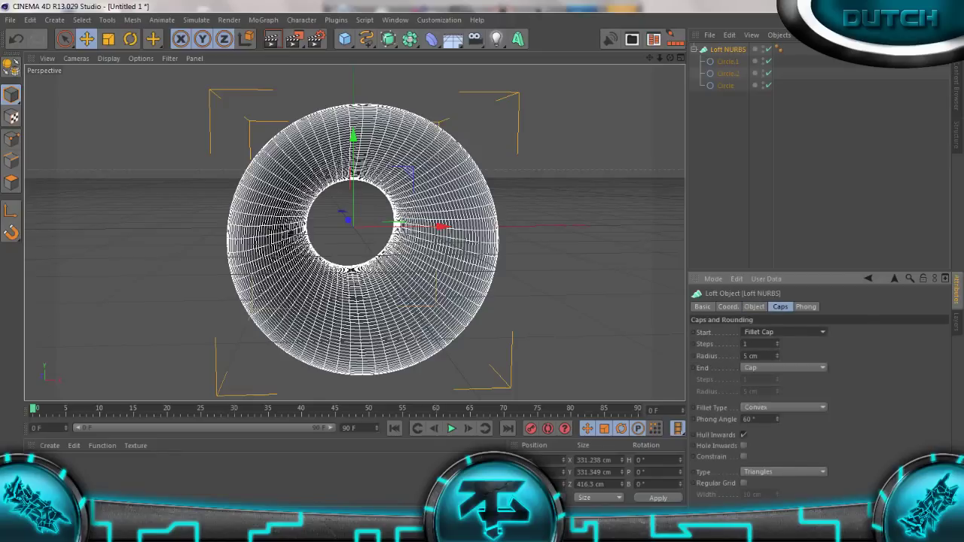
pyautogui.hotkey('ctrl', 'z')
pyautogui.hotkey('ctrl', 'z')
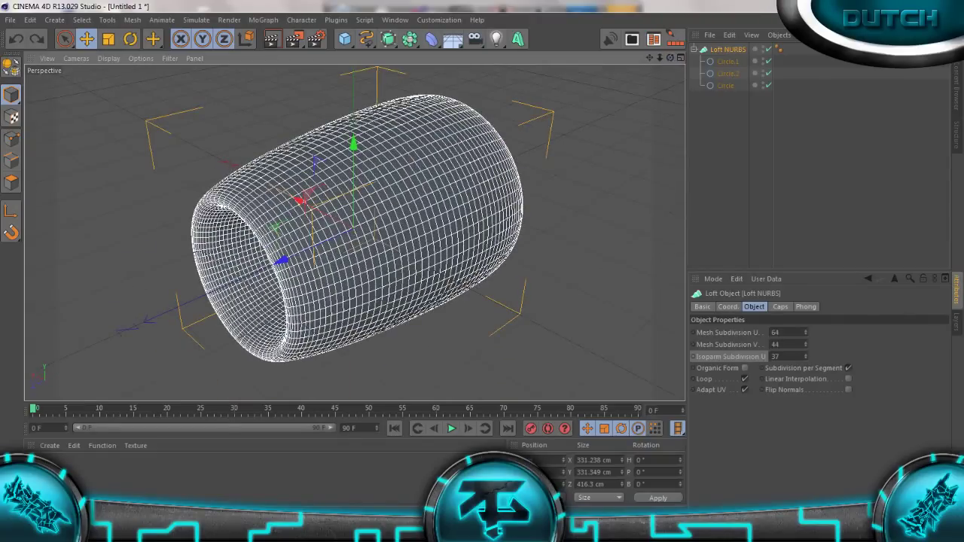
pyautogui.click(366, 39)
# - Add a six-sided n-Side spline, move it along Z, and make it the loft's first profile
pyautogui.click(411, 140)
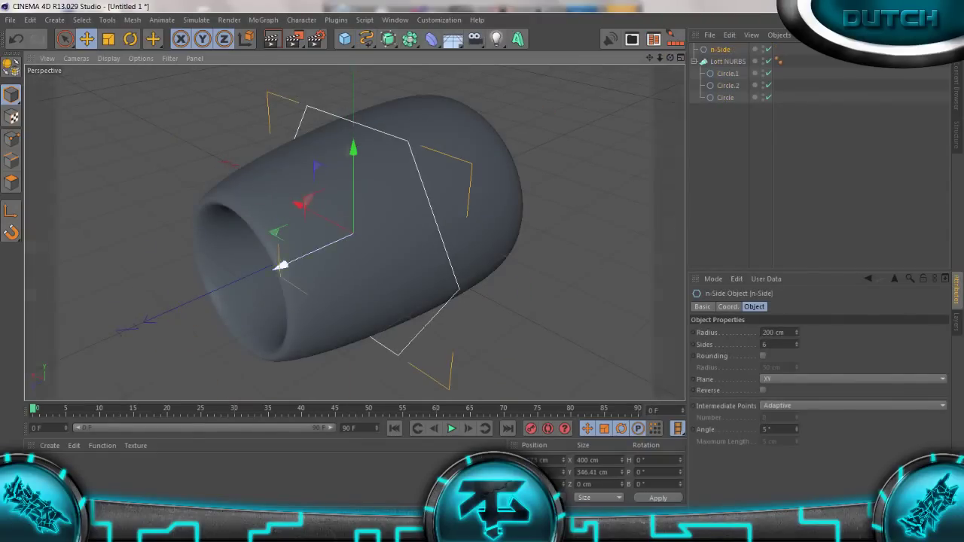
pyautogui.moveTo(280, 265); pyautogui.dragTo(249, 324)
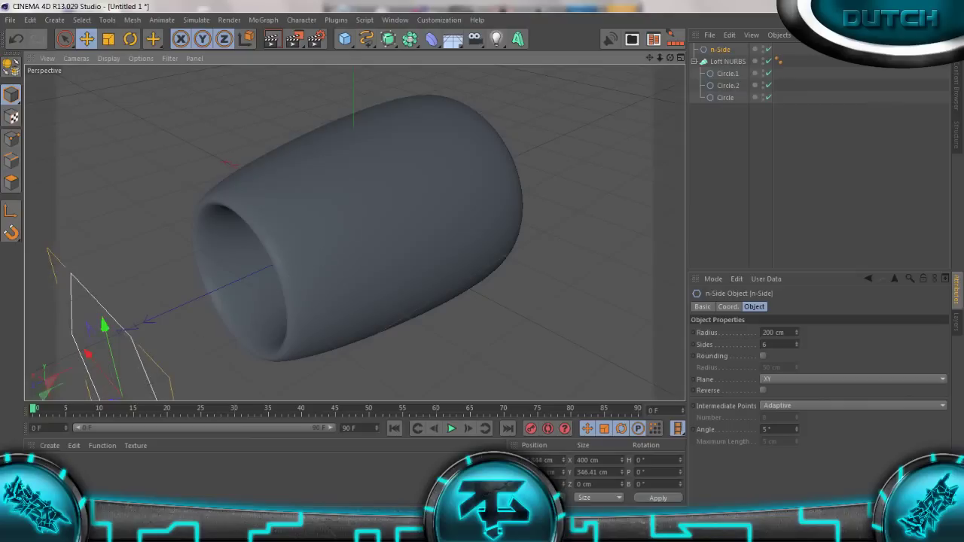
pyautogui.scroll(-3, 355, 234)
pyautogui.keyDown('alt'); pyautogui.moveTo(355, 233); pyautogui.dragTo(342, 232); pyautogui.keyUp('alt')
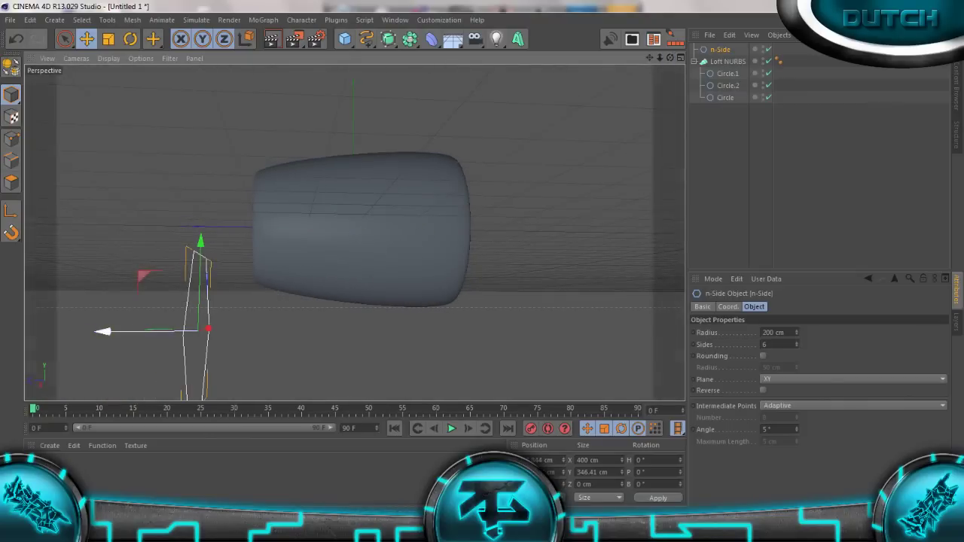
pyautogui.moveTo(90, 332)
pyautogui.mouseDown()
pyautogui.moveTo(53, 331)
pyautogui.moveTo(91, 326)
pyautogui.mouseUp()
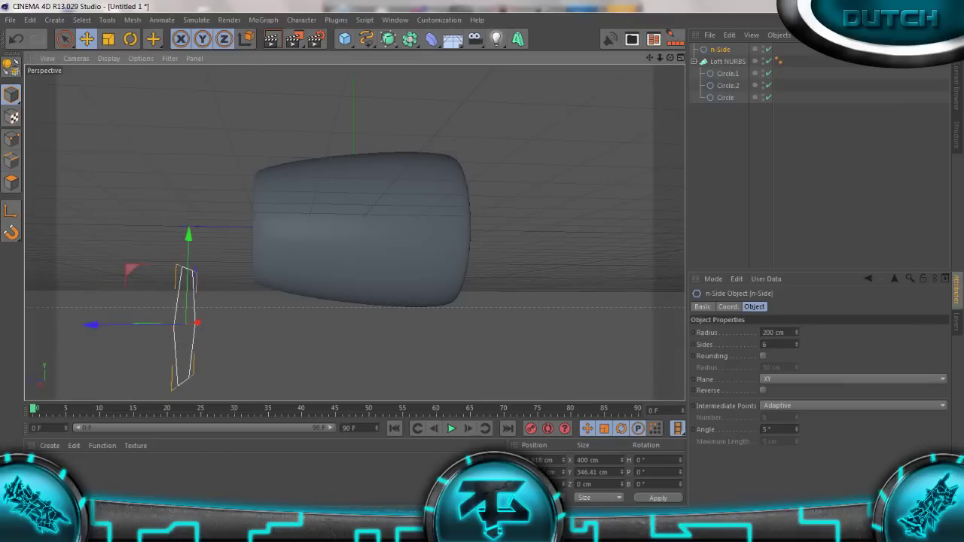
pyautogui.moveTo(720, 49)
pyautogui.mouseDown()
pyautogui.moveTo(725, 97)
pyautogui.moveTo(715, 99)
pyautogui.moveTo(725, 94)
pyautogui.moveTo(725, 57)
pyautogui.mouseUp()
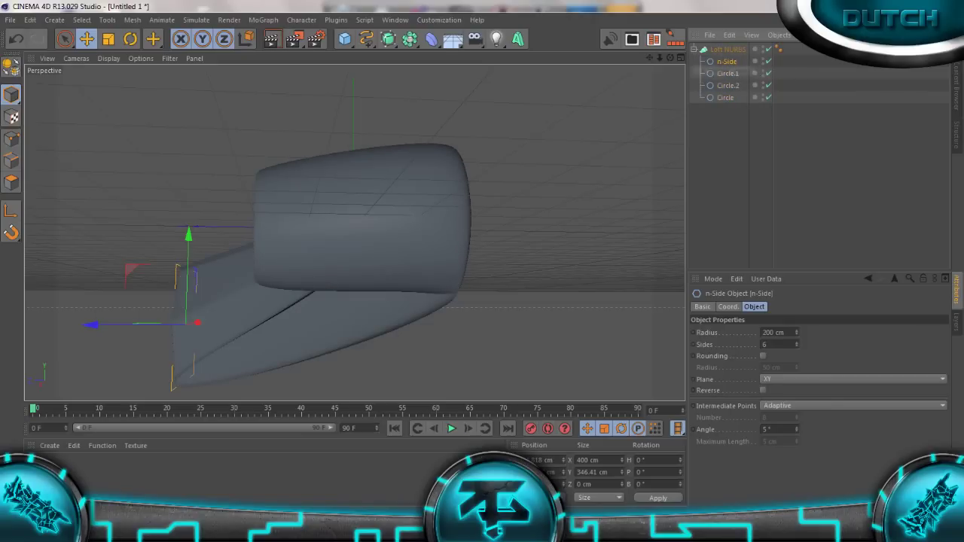
# - Move the n-Side below Circle.2 in the loft, then select and collapse the Loft NURBS
pyautogui.keyDown('alt'); pyautogui.moveTo(301, 233); pyautogui.dragTo(392, 233); pyautogui.keyUp('alt')
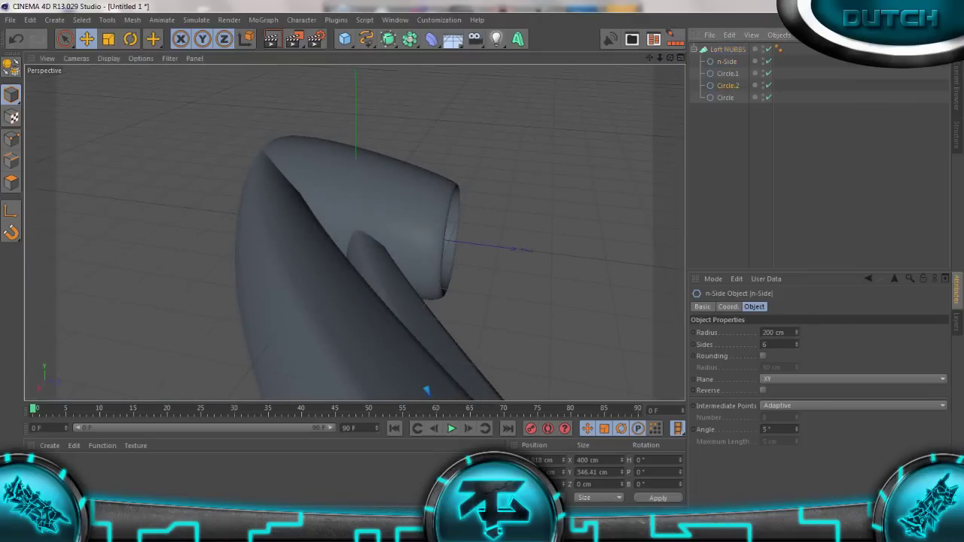
pyautogui.click(726, 85)
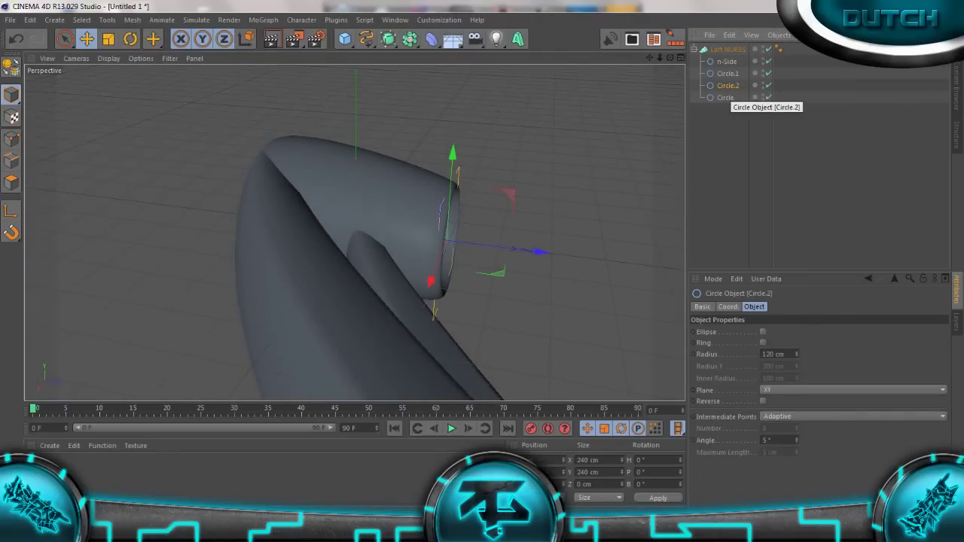
pyautogui.click(725, 97)
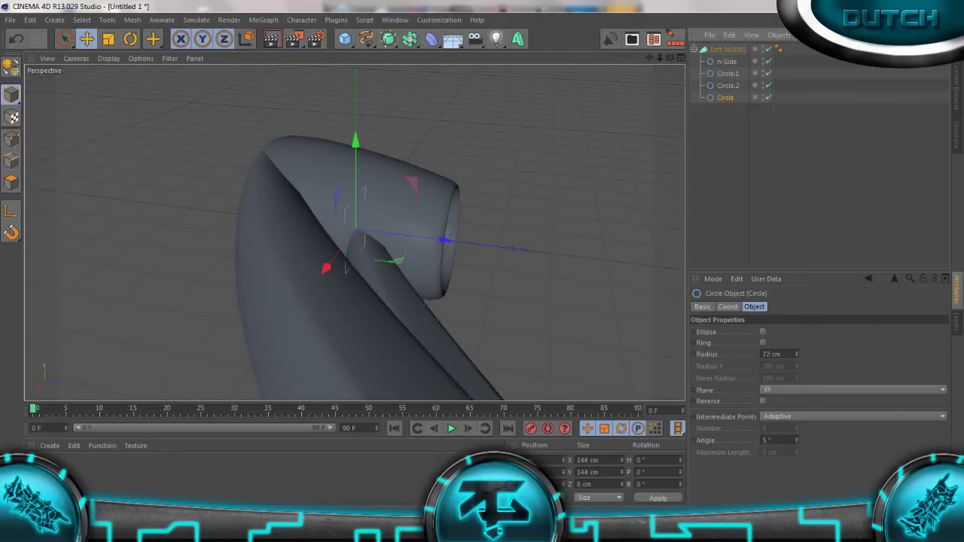
pyautogui.click(727, 61)
pyautogui.moveTo(727, 61); pyautogui.dragTo(727, 89)
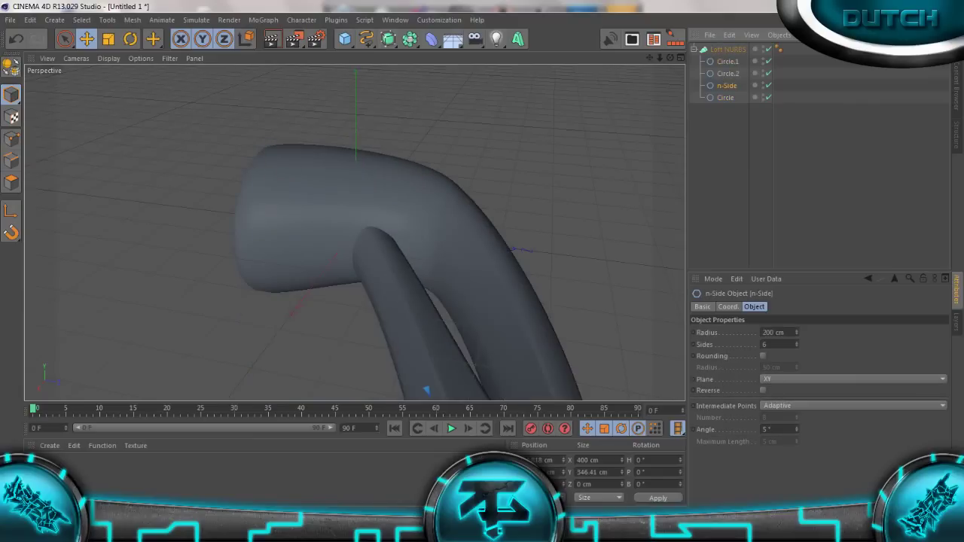
pyautogui.scroll(-3, 354, 233)
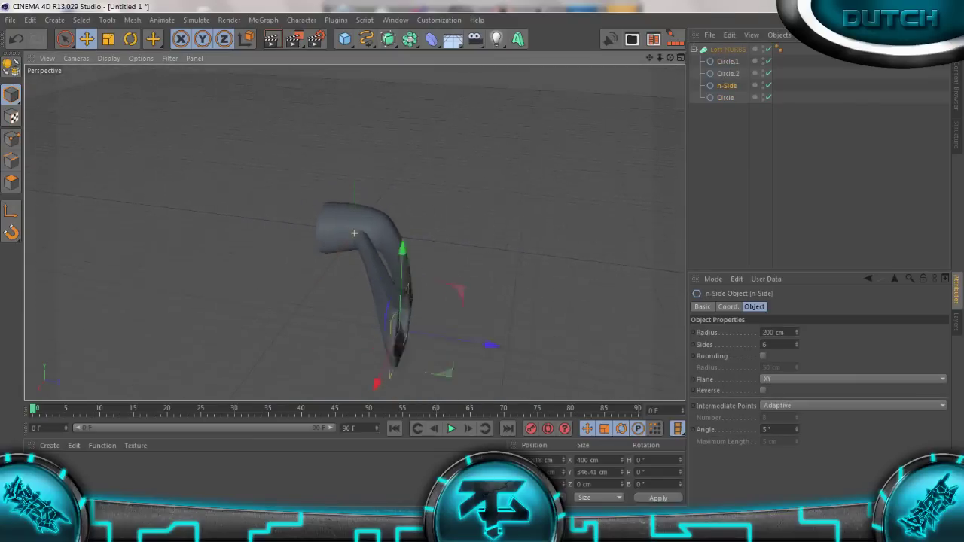
pyautogui.keyDown('alt'); pyautogui.moveTo(354, 233); pyautogui.dragTo(354, 232); pyautogui.keyUp('alt')
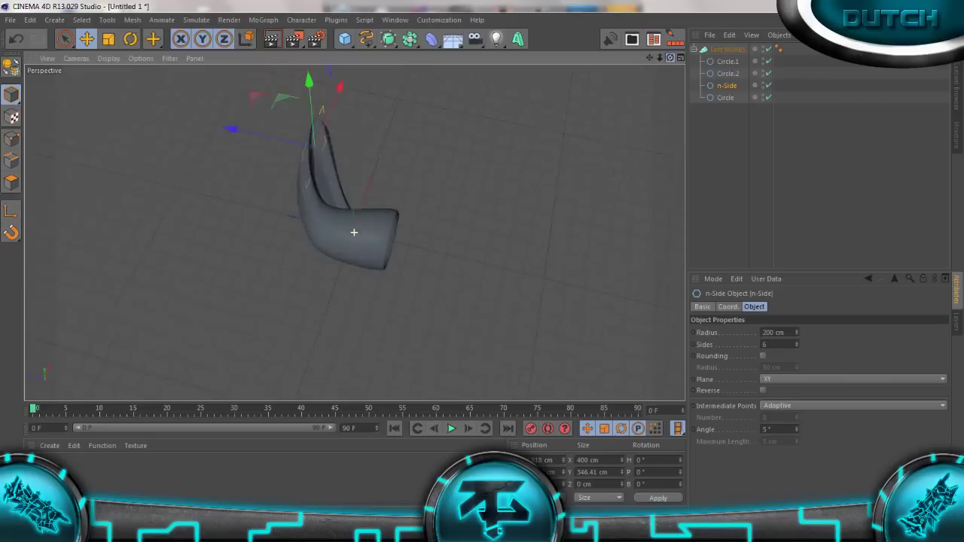
pyautogui.click(350, 226)
pyautogui.click(693, 48)
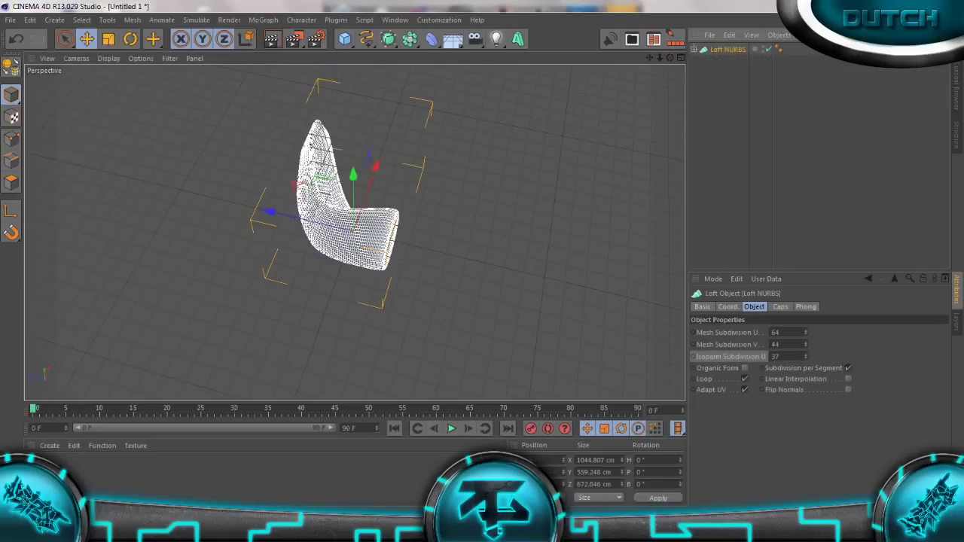